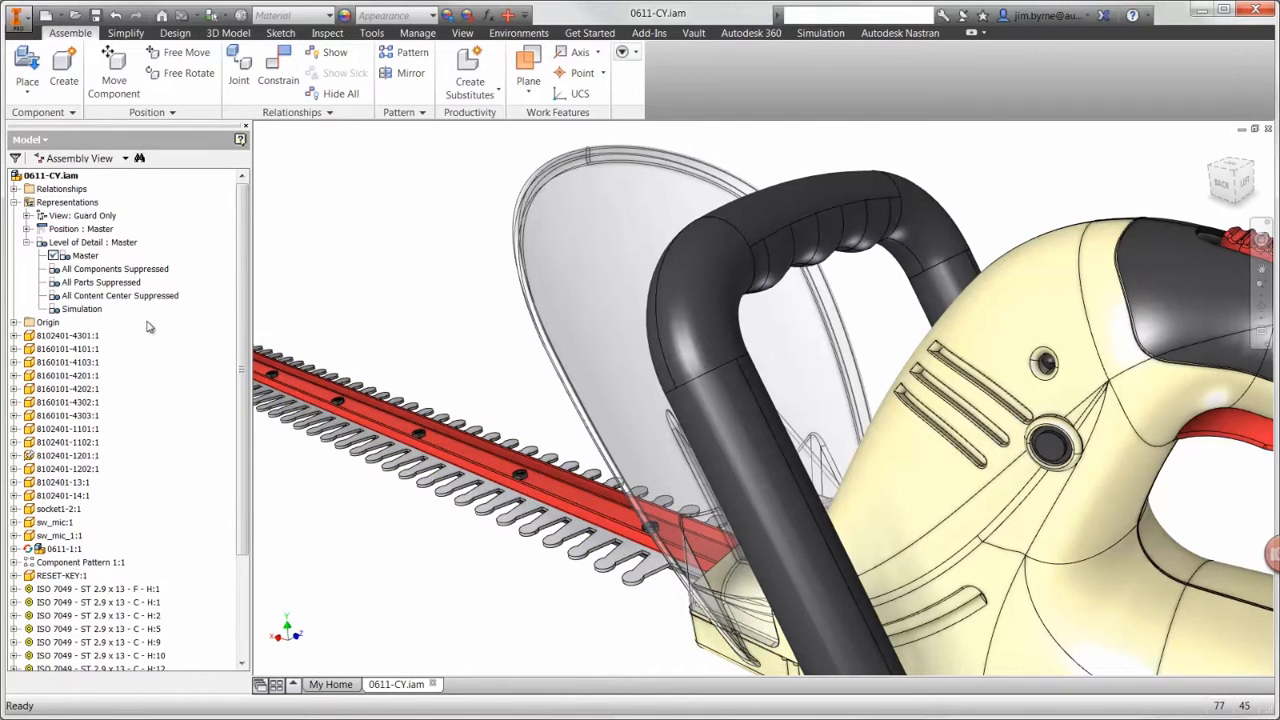
Step: Activate the Simulation level of detail for the assembly and display the Autodesk Nastran model tree
double_click(85, 309)
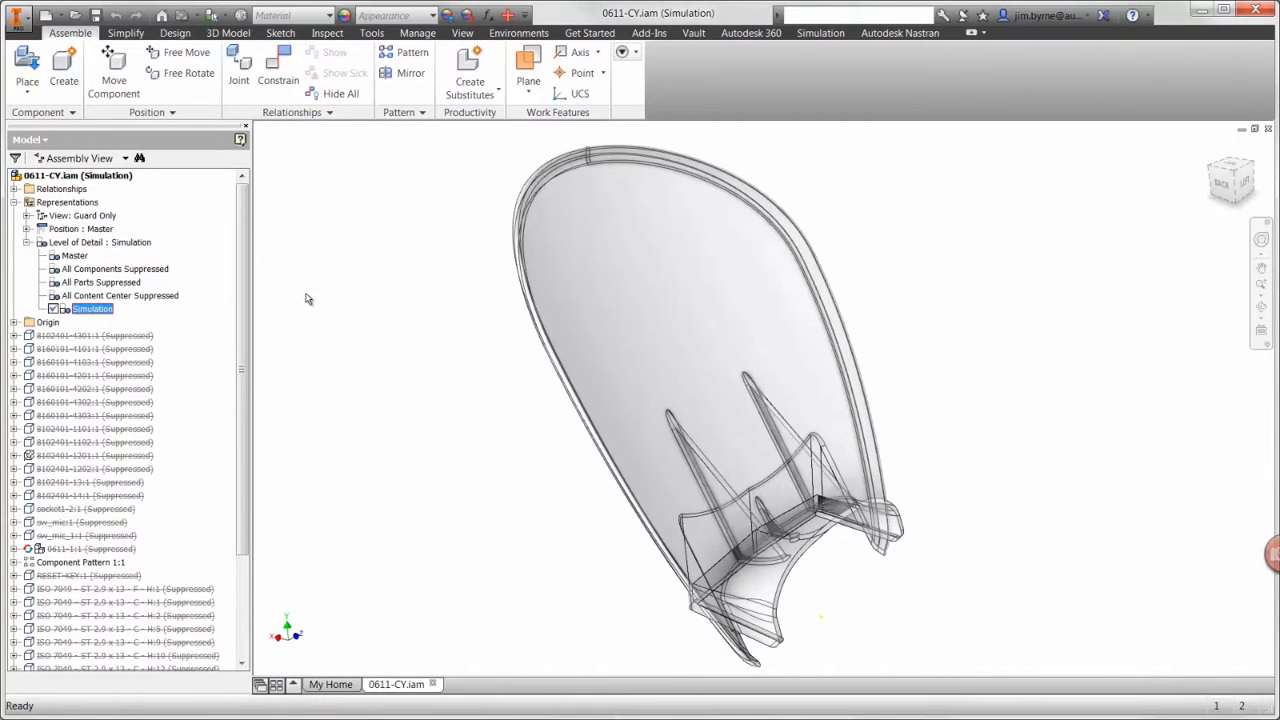
left_click(880, 33)
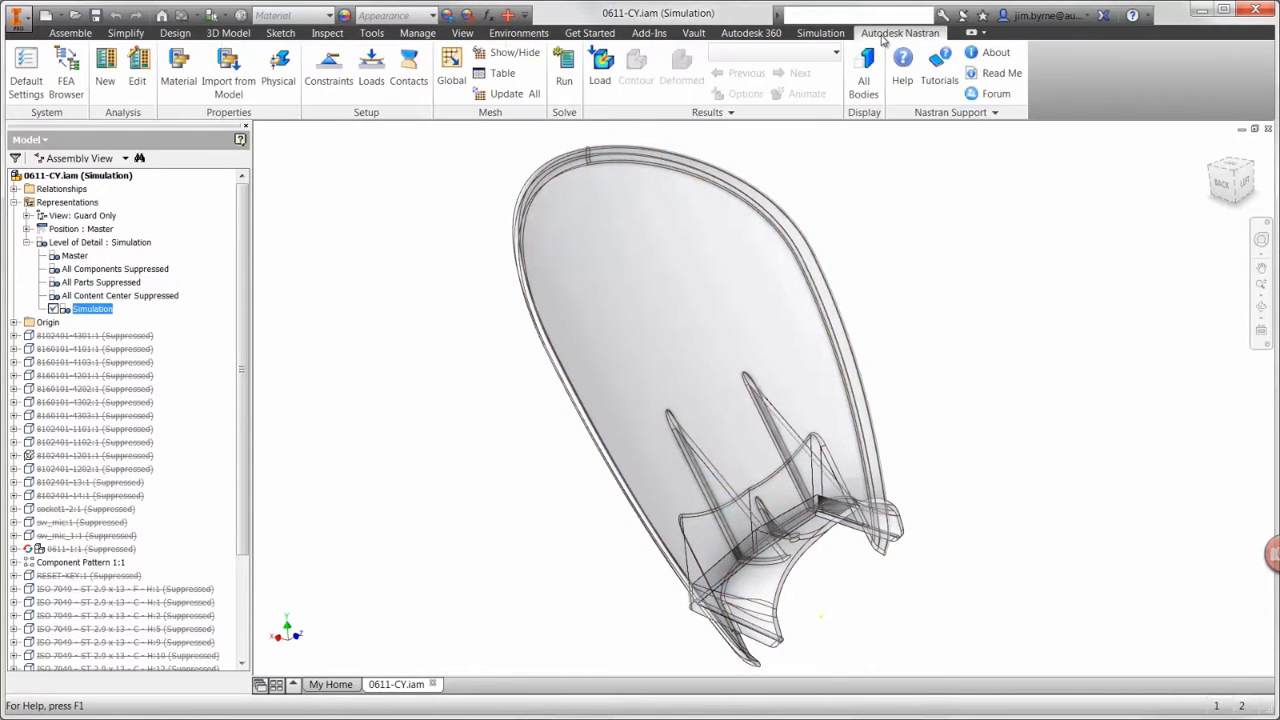
left_click(74, 92)
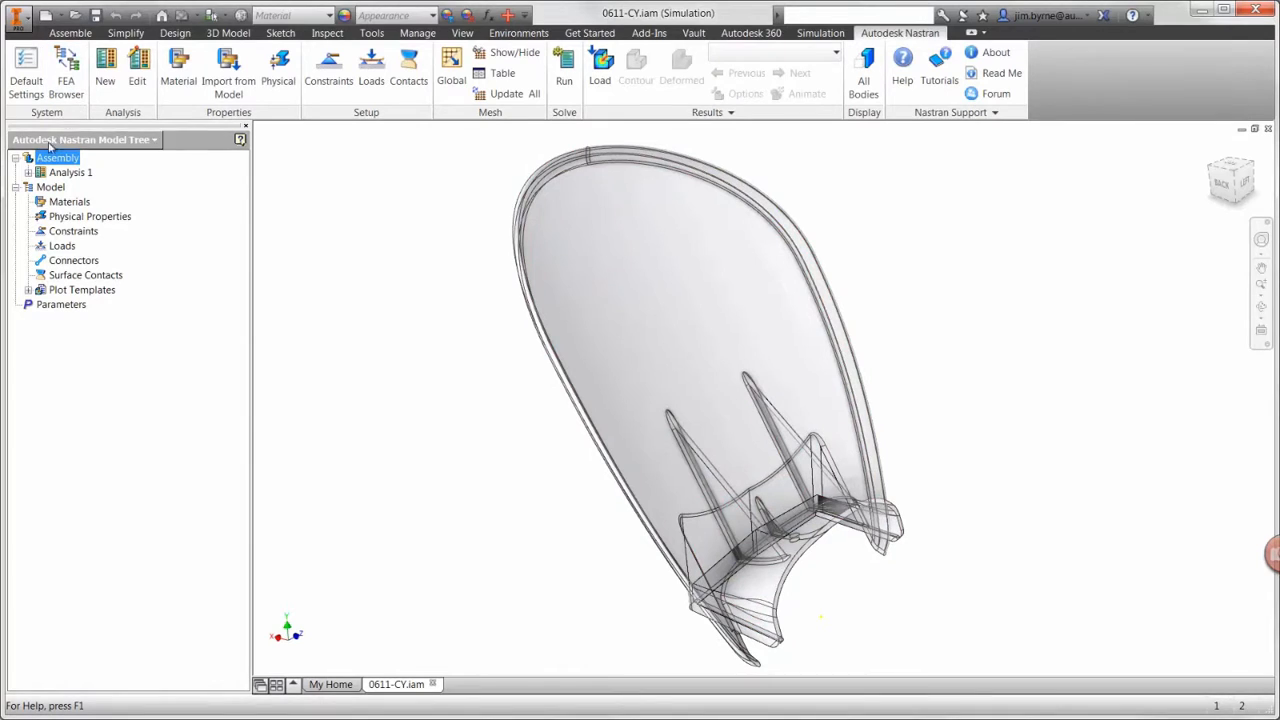
left_click(29, 172)
left_click(29, 172)
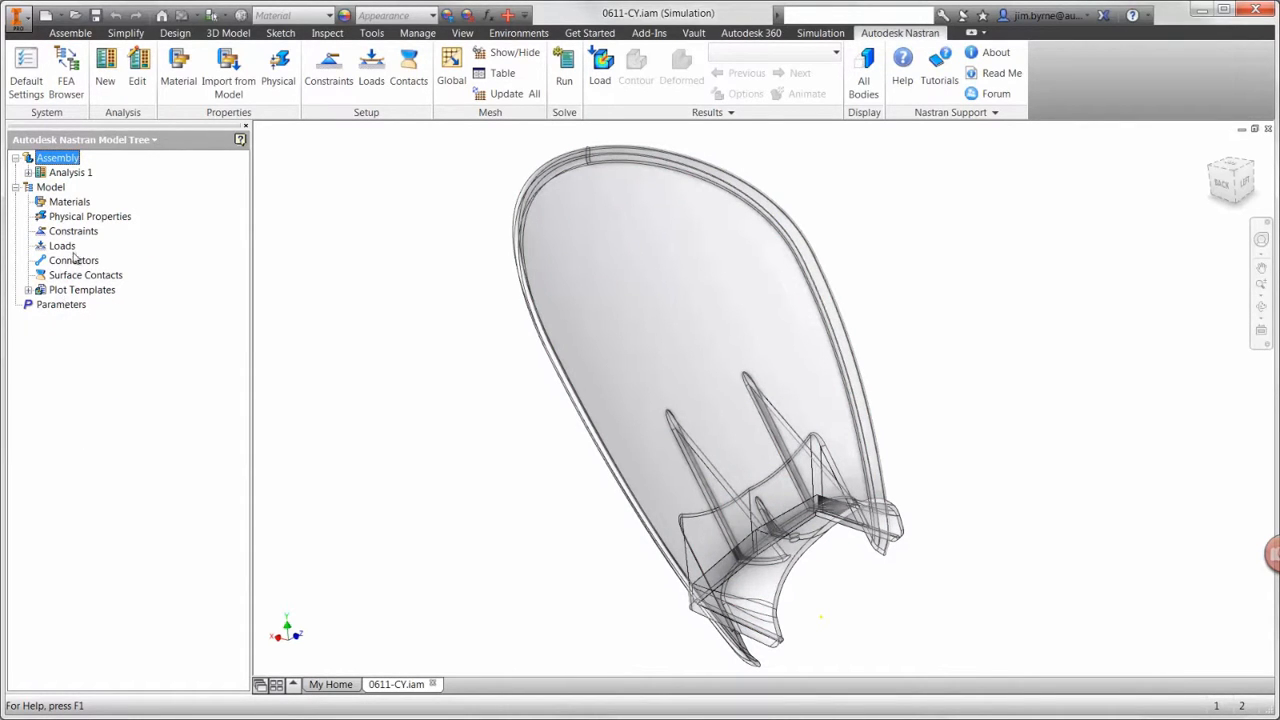
Step: Create a new Nonlinear Static analysis named Guard
left_click(105, 85)
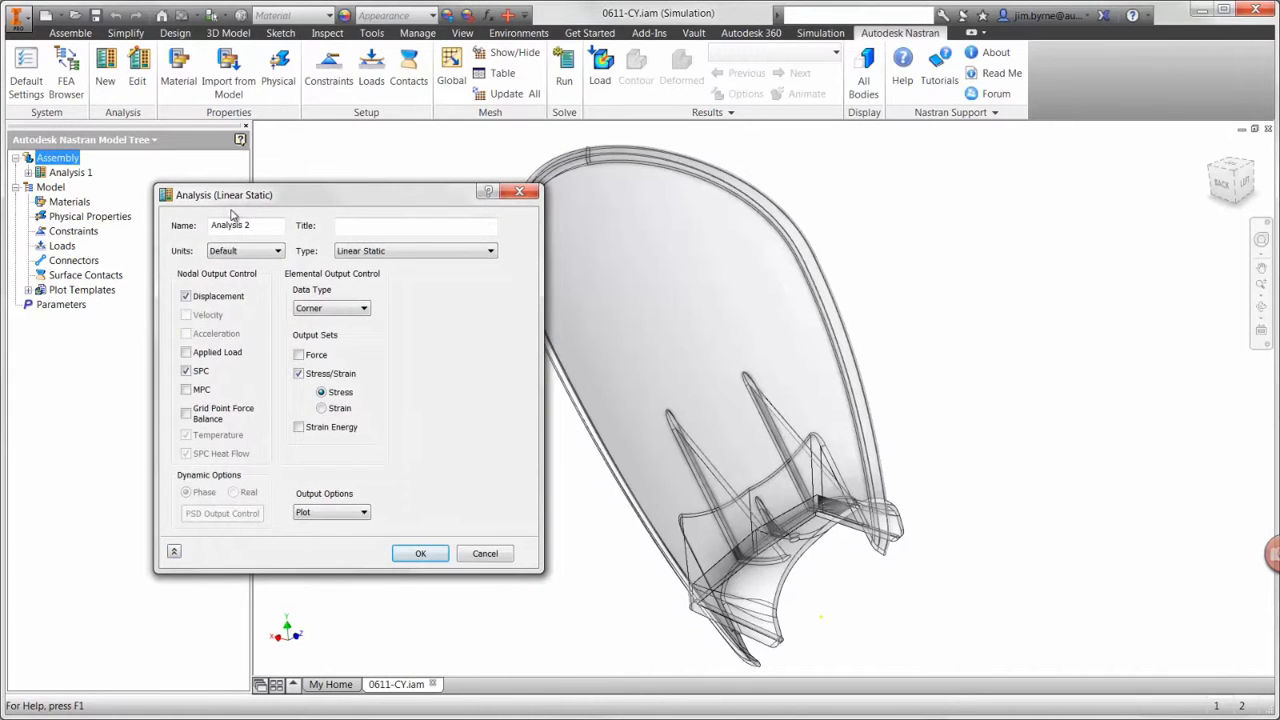
left_click_drag(255, 225, 212, 222)
key("BackSpace")
type("Guard")
left_click(407, 257)
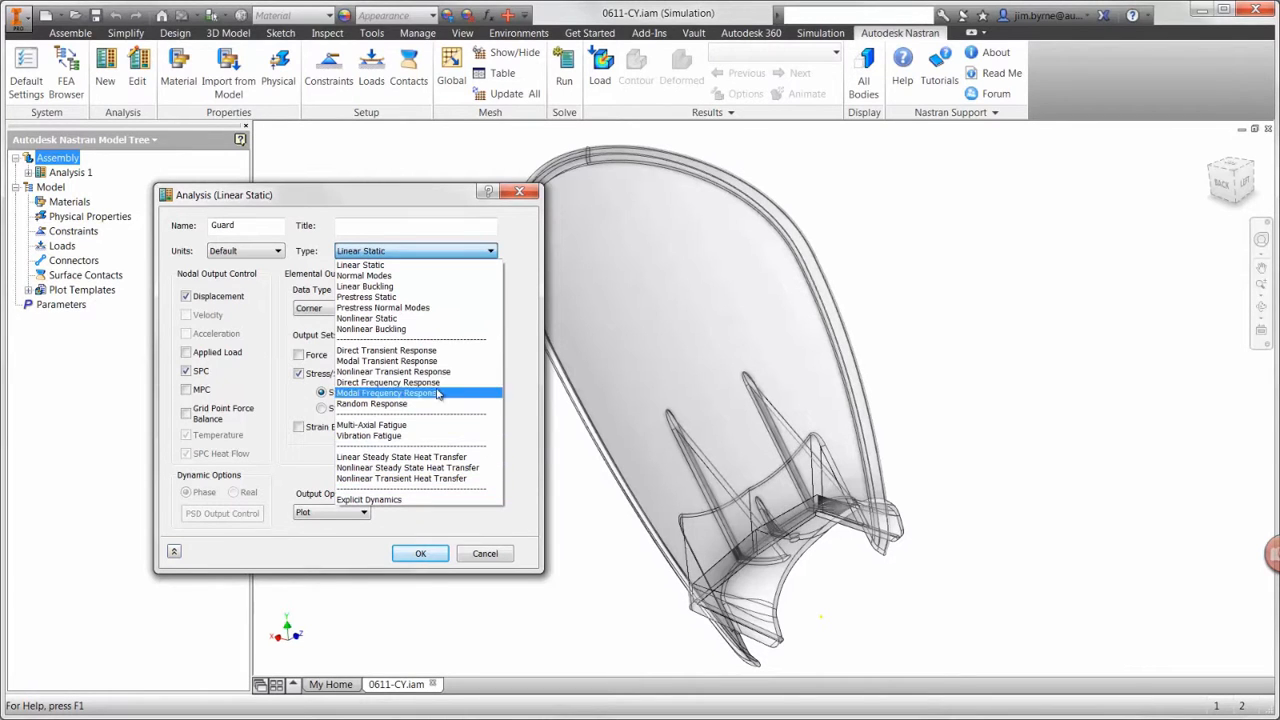
left_click(424, 319)
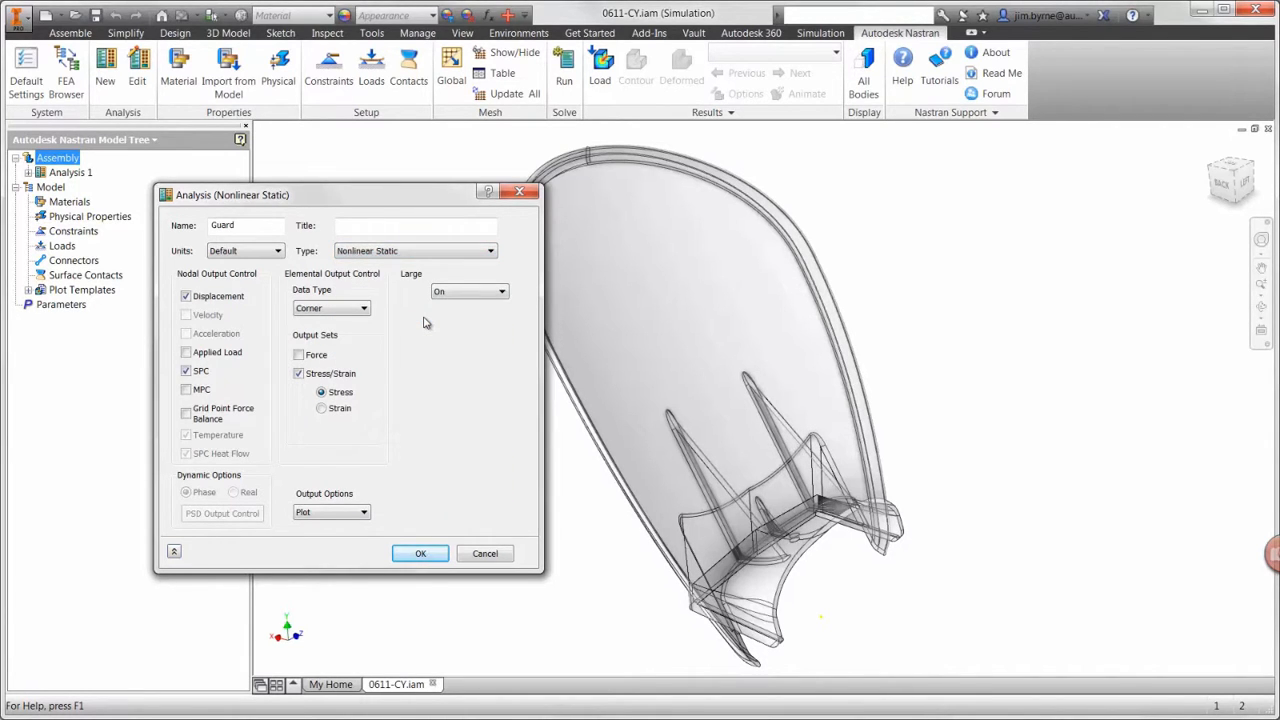
key("Return")
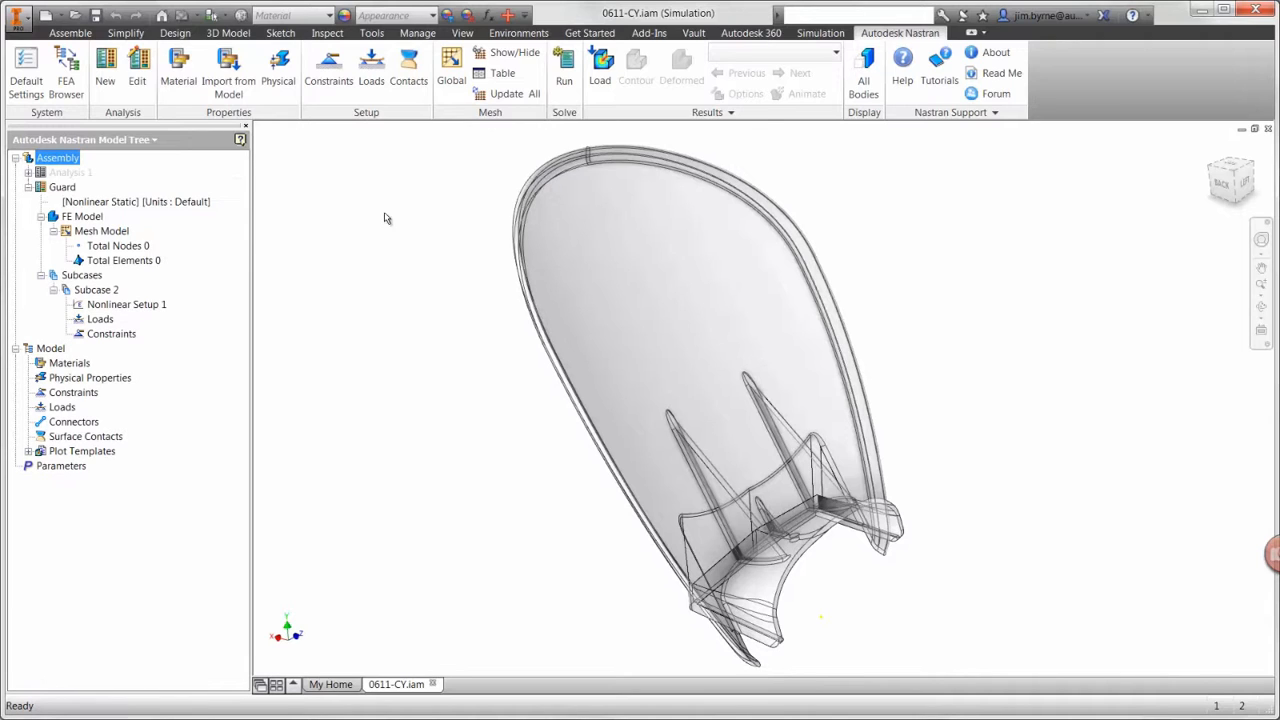
Step: Import the materials from the model and assign a solid-element physical property with ABS Plastic to the guard body
left_click(228, 88)
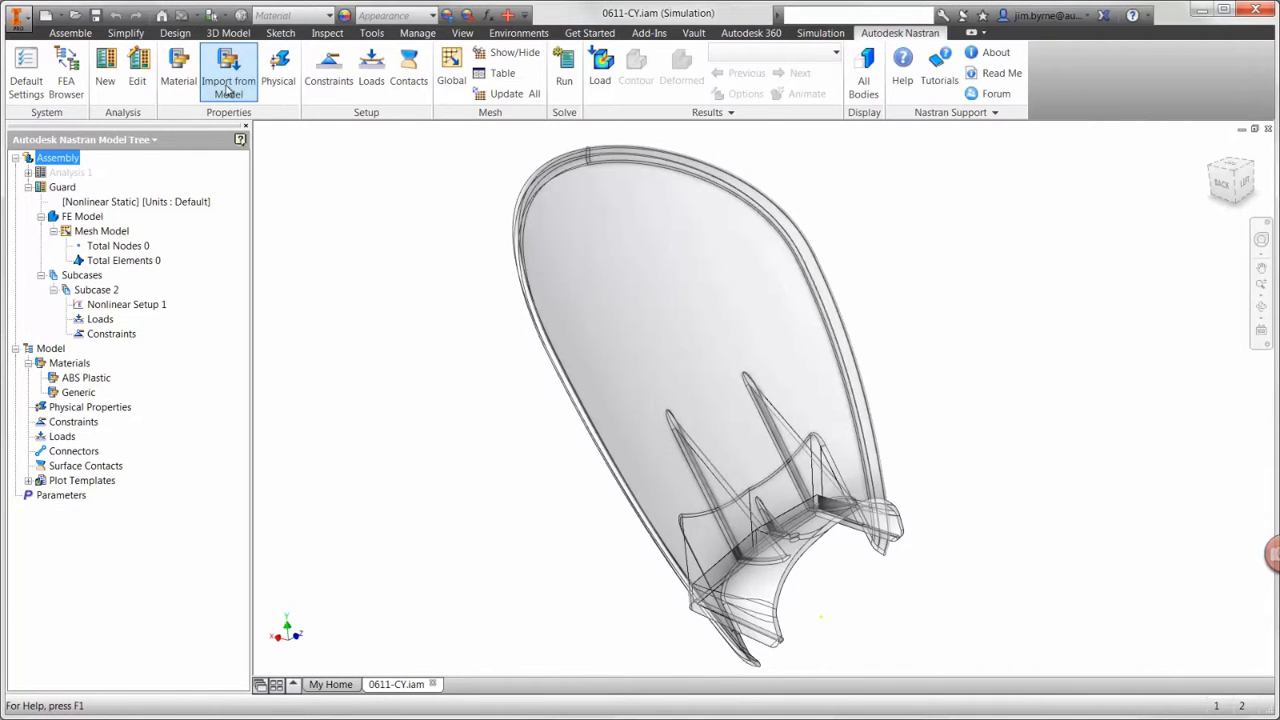
left_click(282, 90)
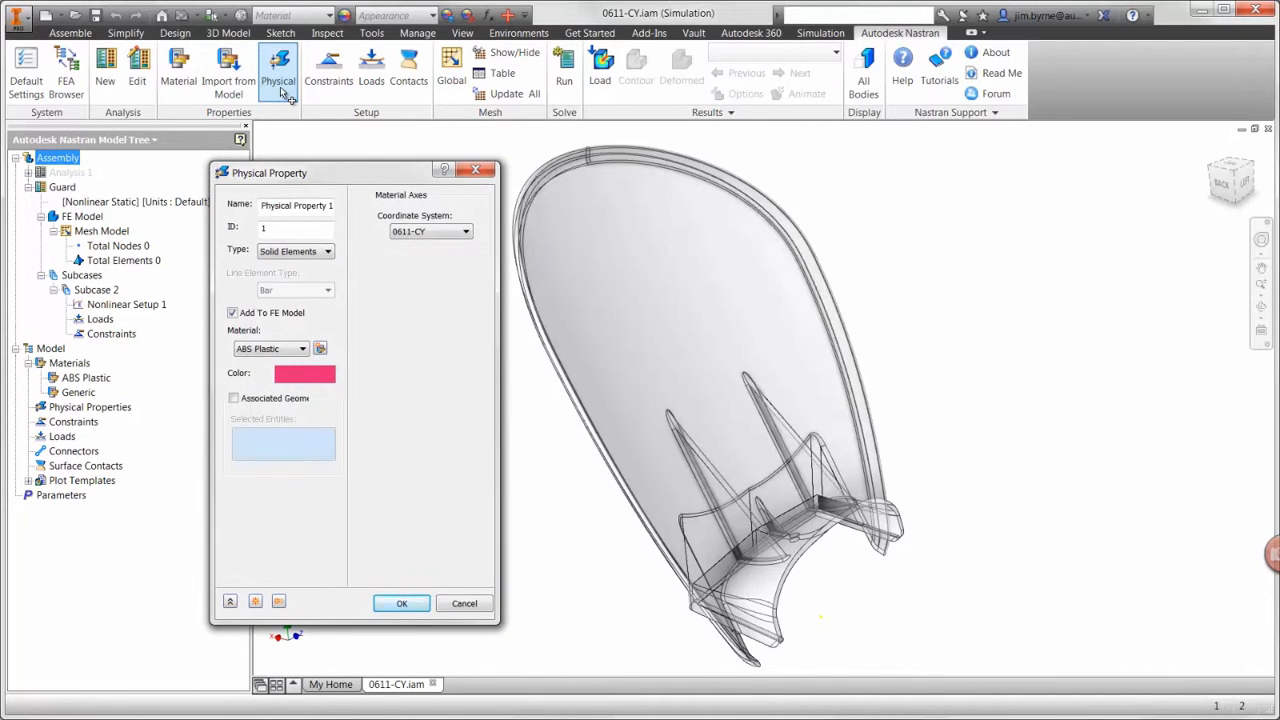
left_click(234, 398)
left_click(604, 352)
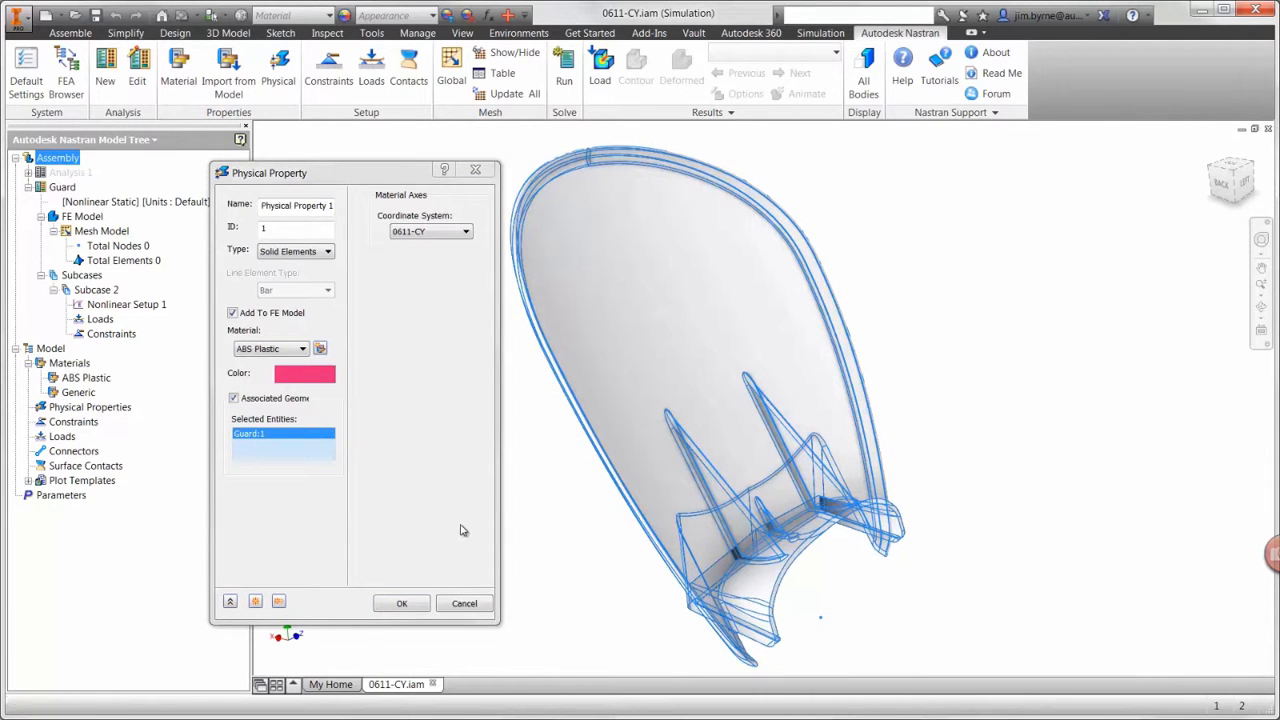
left_click(402, 603)
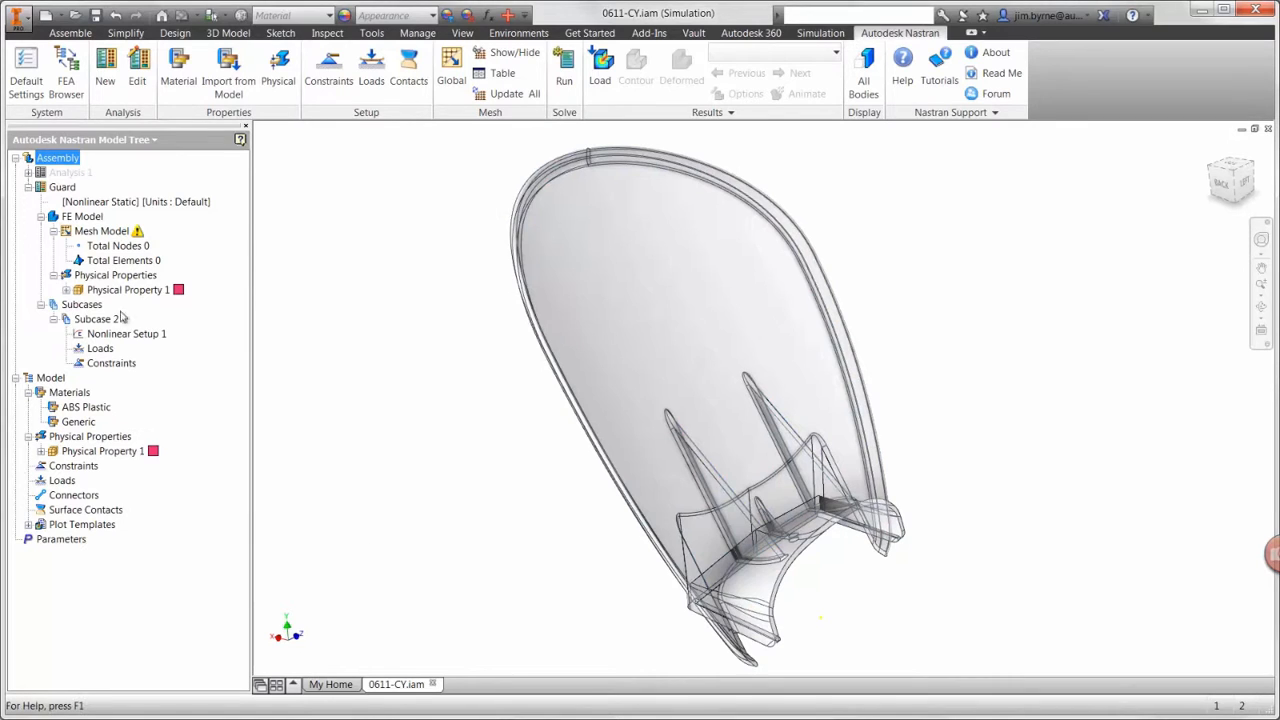
Step: Open the ABS Plastic material under the guard's physical property for editing
left_click(66, 289)
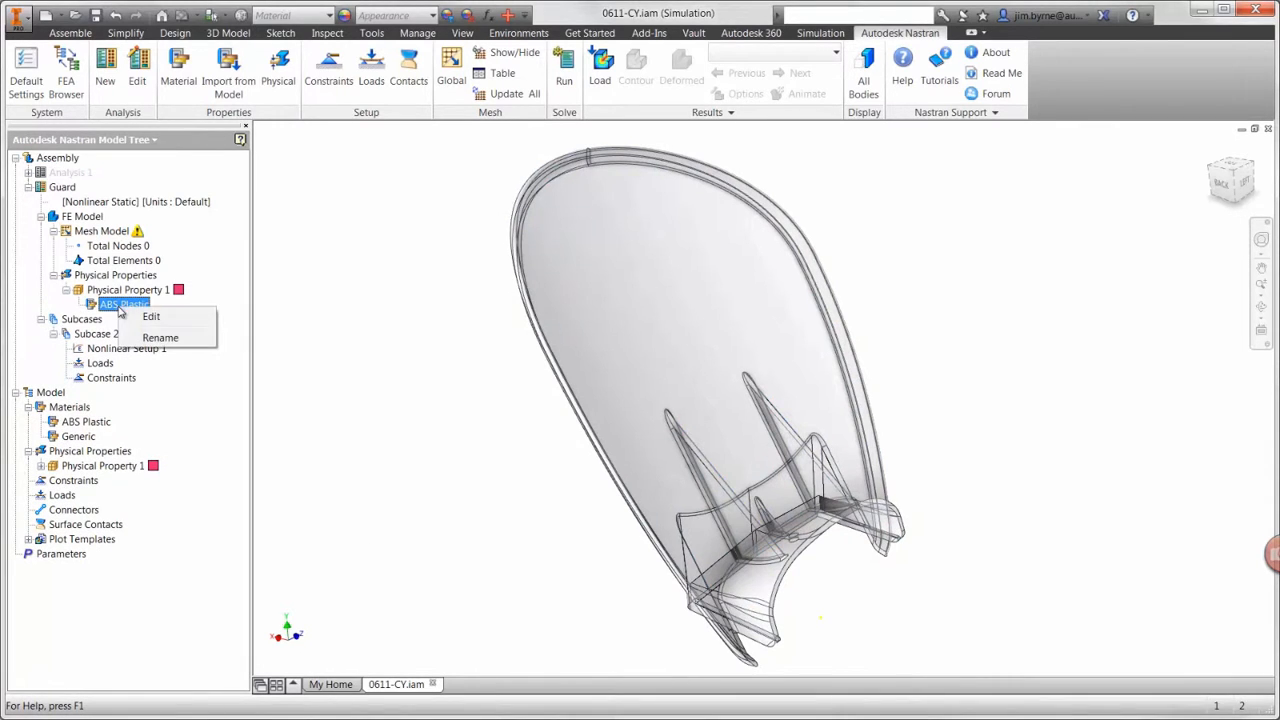
right_click(118, 306)
left_click(149, 317)
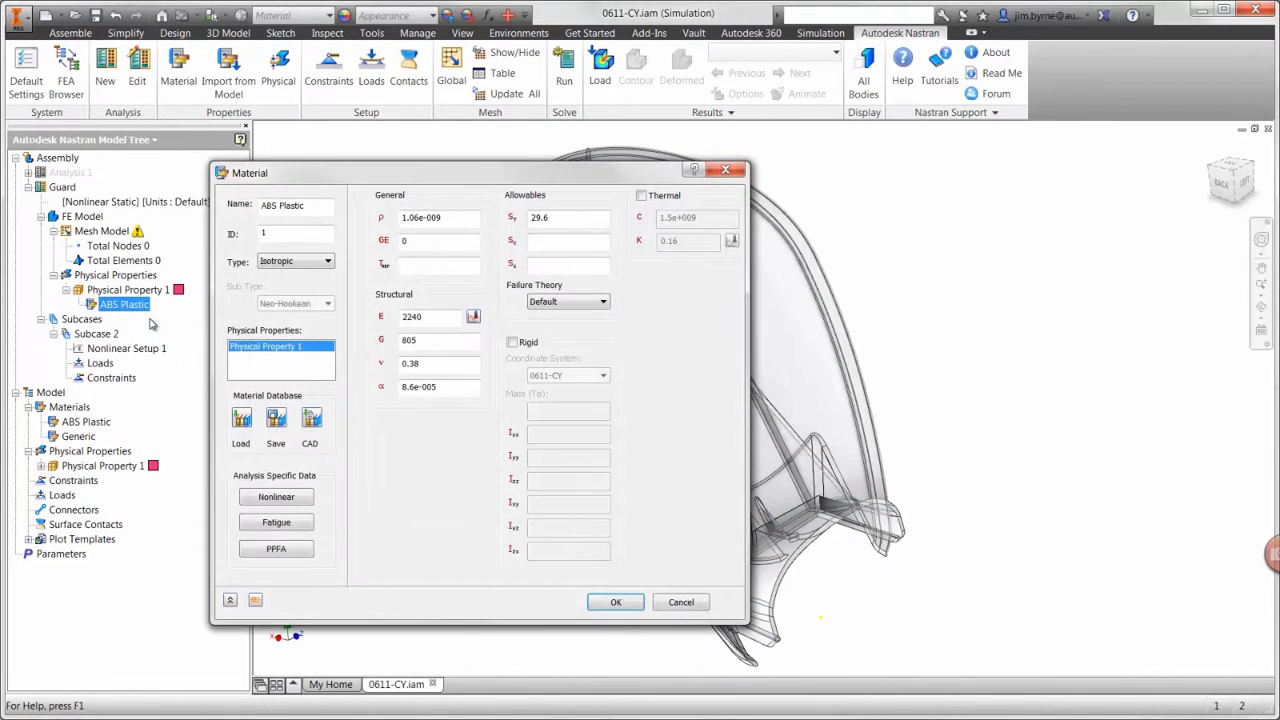
Step: Try the Hyperelastic material type, look through its subtypes, and return the type to Isotropic
left_click(307, 266)
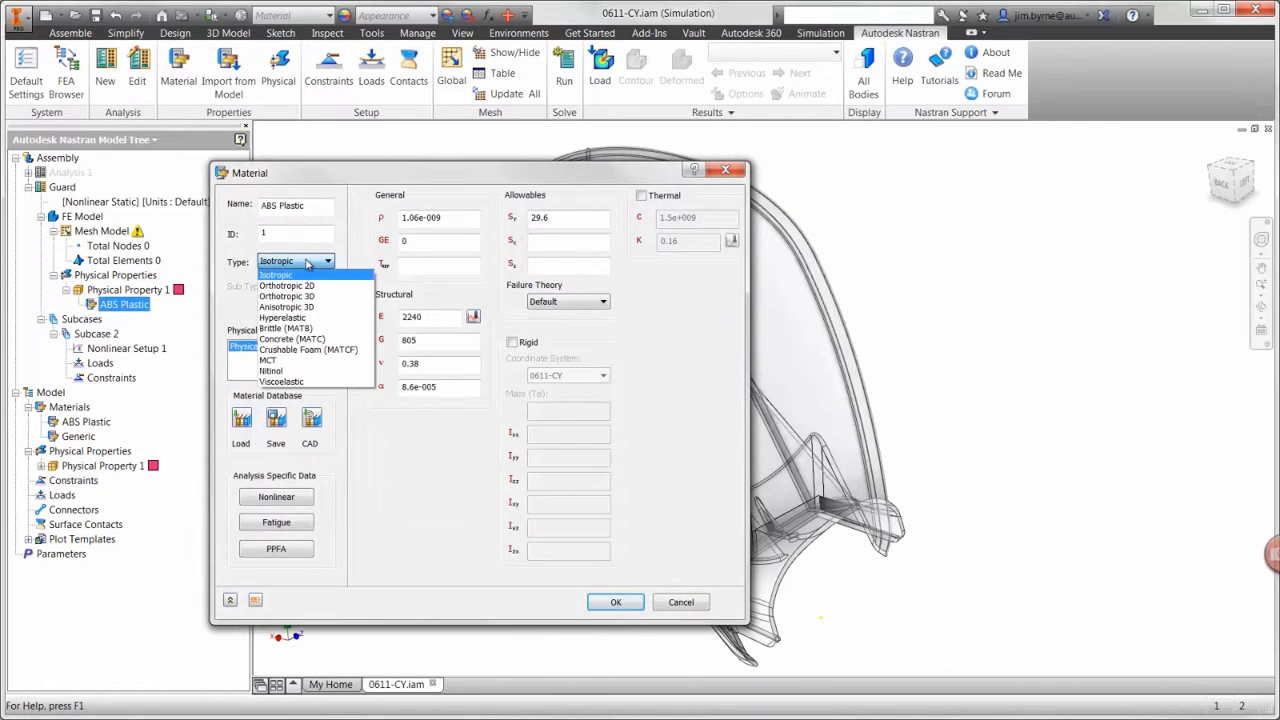
left_click(300, 318)
left_click(327, 304)
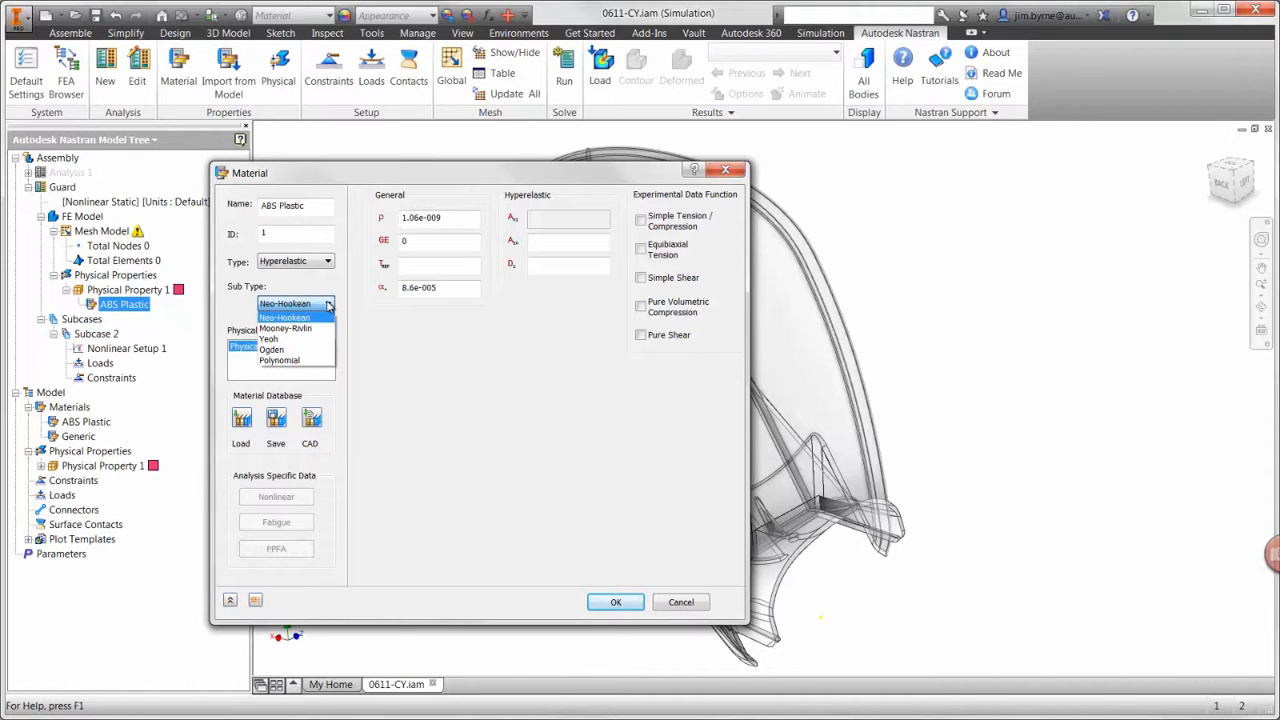
left_click(328, 305)
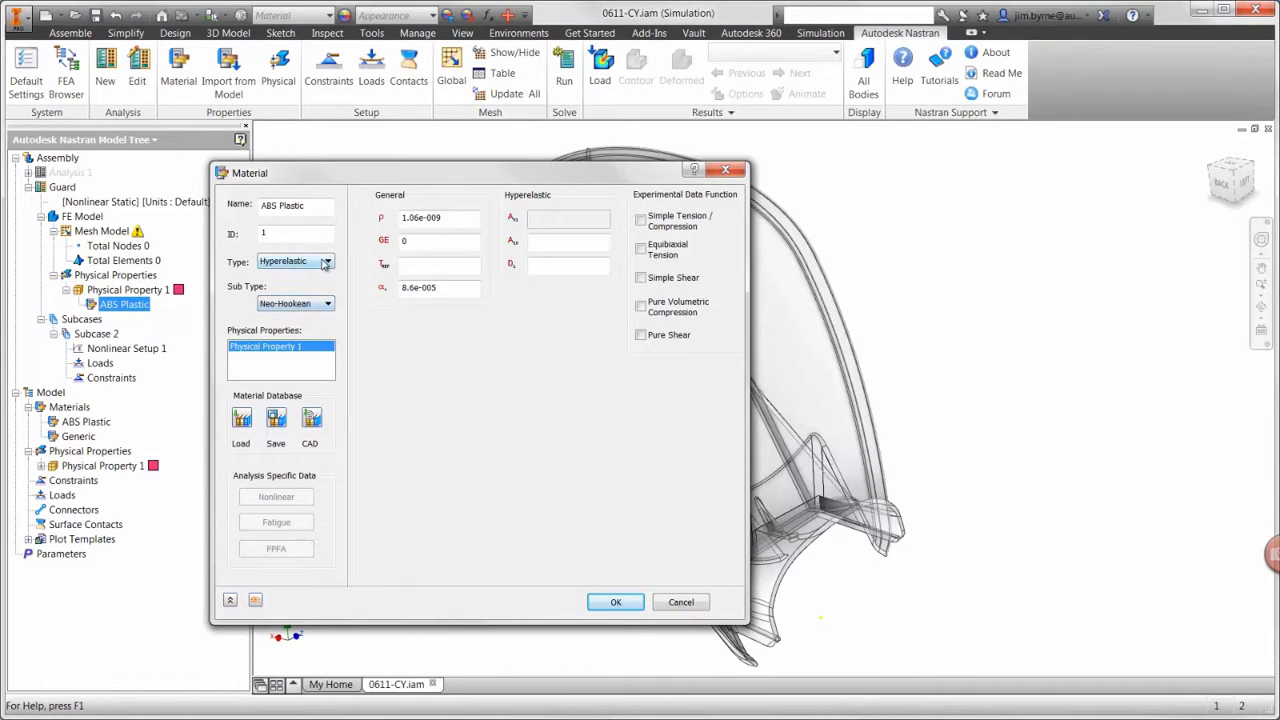
left_click(326, 261)
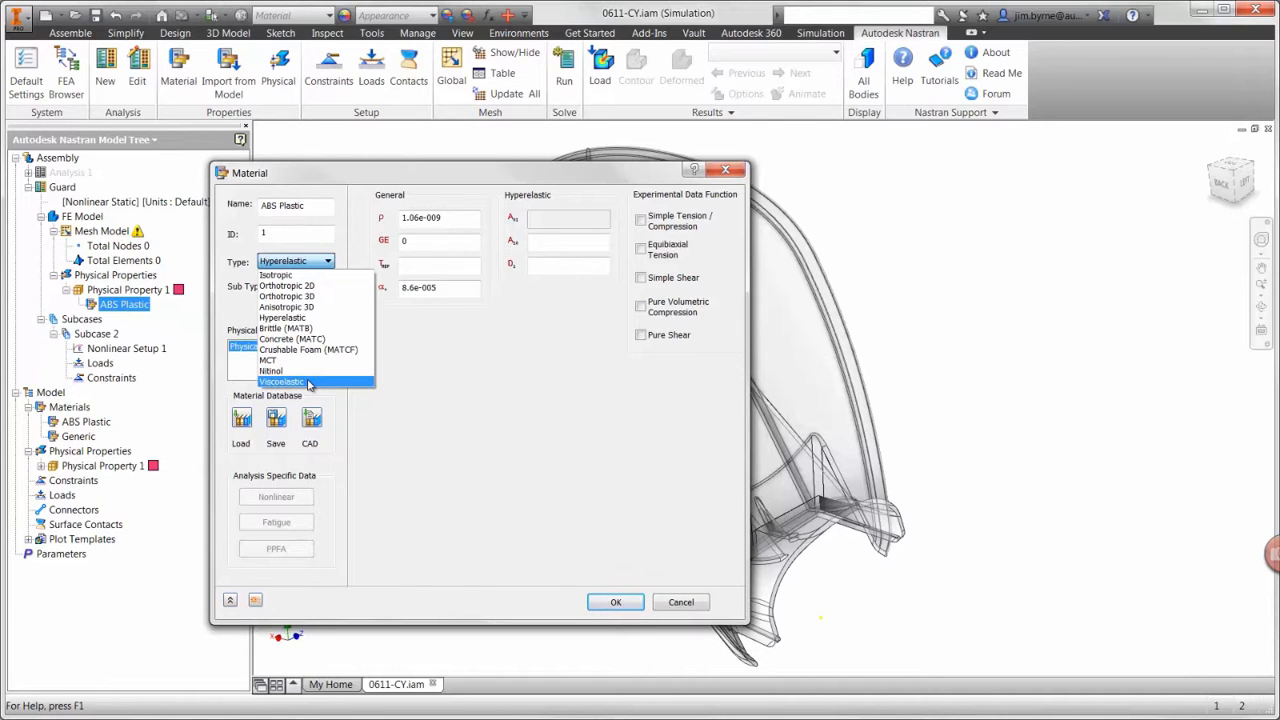
left_click(298, 276)
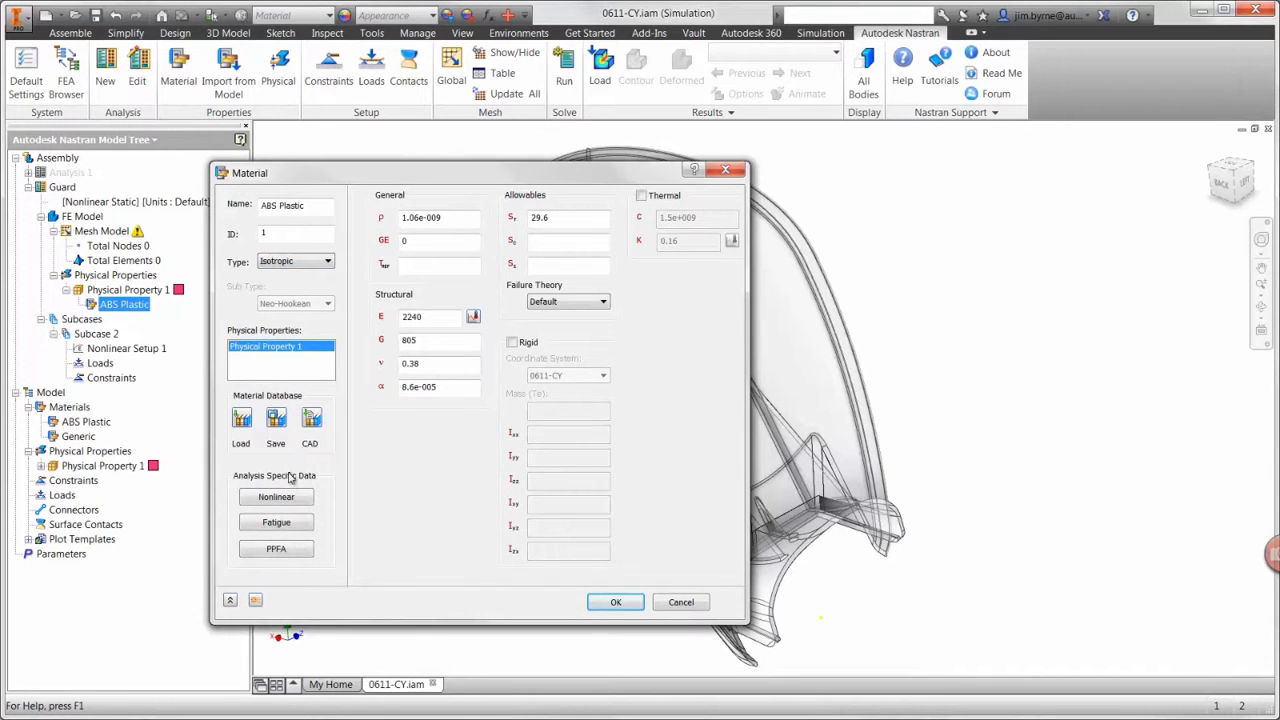
Step: Set the ABS Plastic's nonlinear material data to the Plastic type with an initial yield stress of 40 MPa
left_click(287, 498)
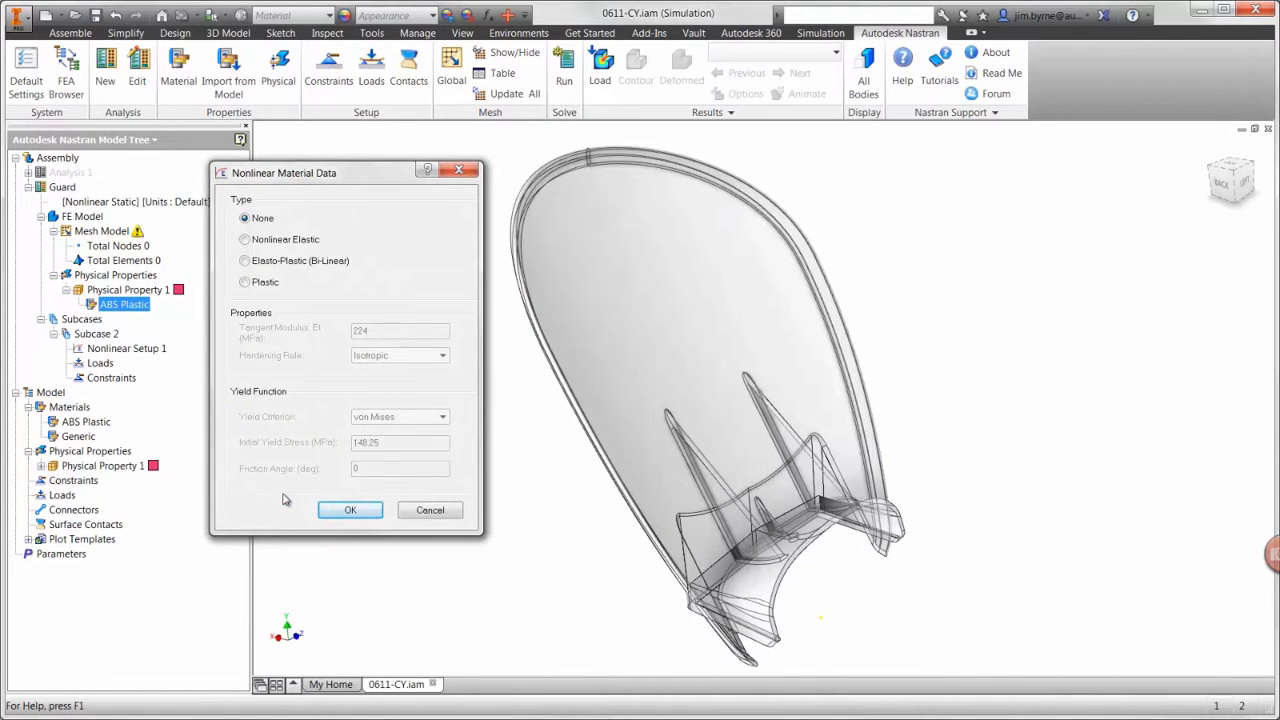
left_click(252, 284)
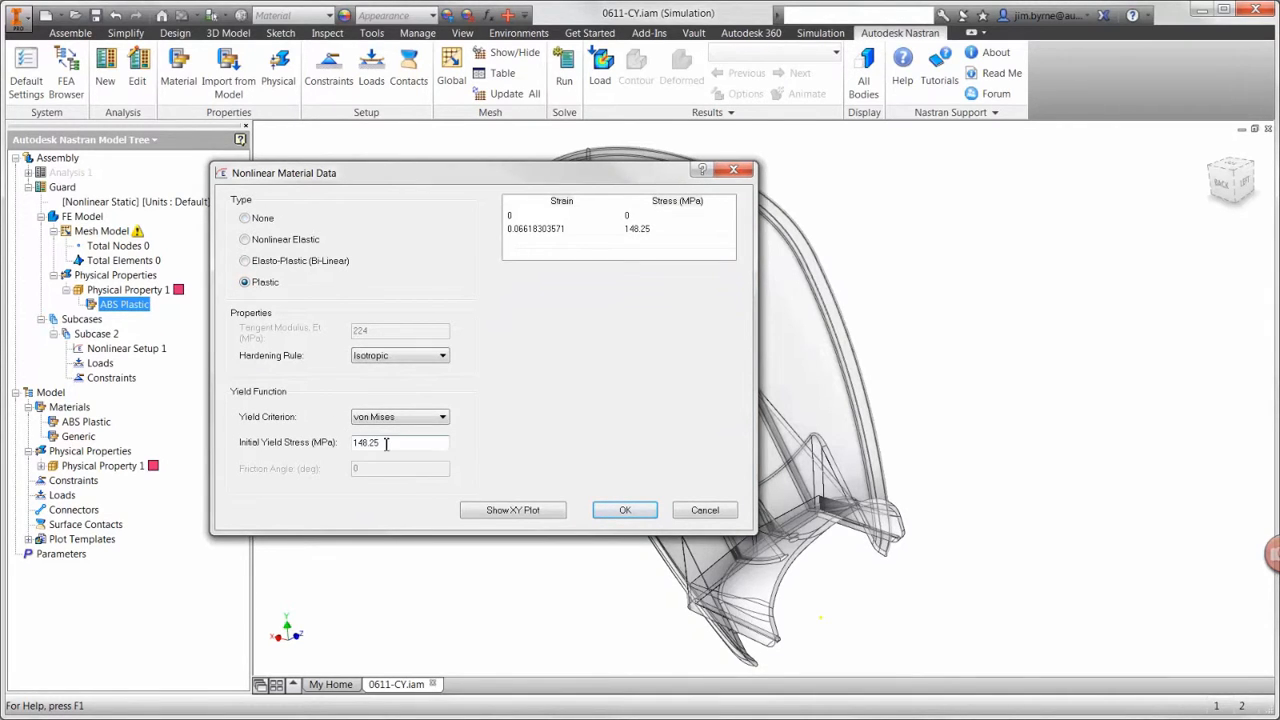
left_click_drag(386, 443, 342, 444)
type("40")
key("Tab")
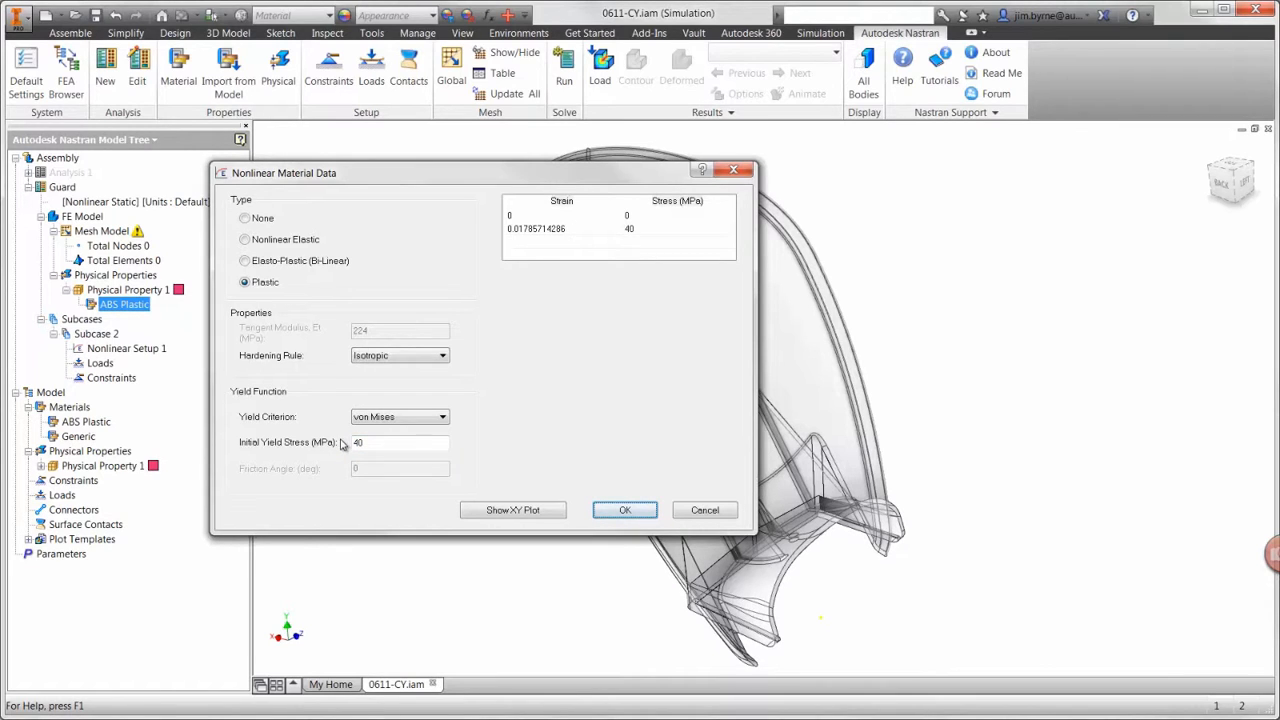
Step: Add a stress-strain point with strain 0.18 and stress 45 MPa to the nonlinear material table
left_click(530, 241)
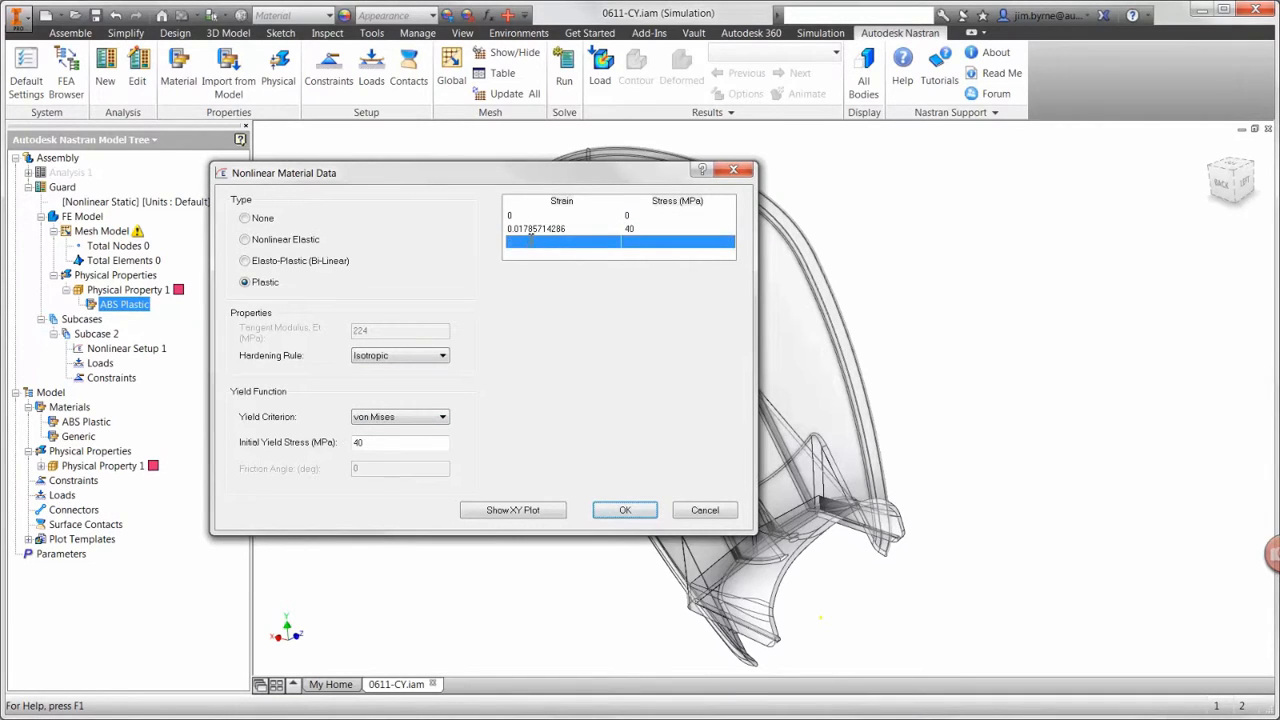
left_click(530, 241)
type("0.18")
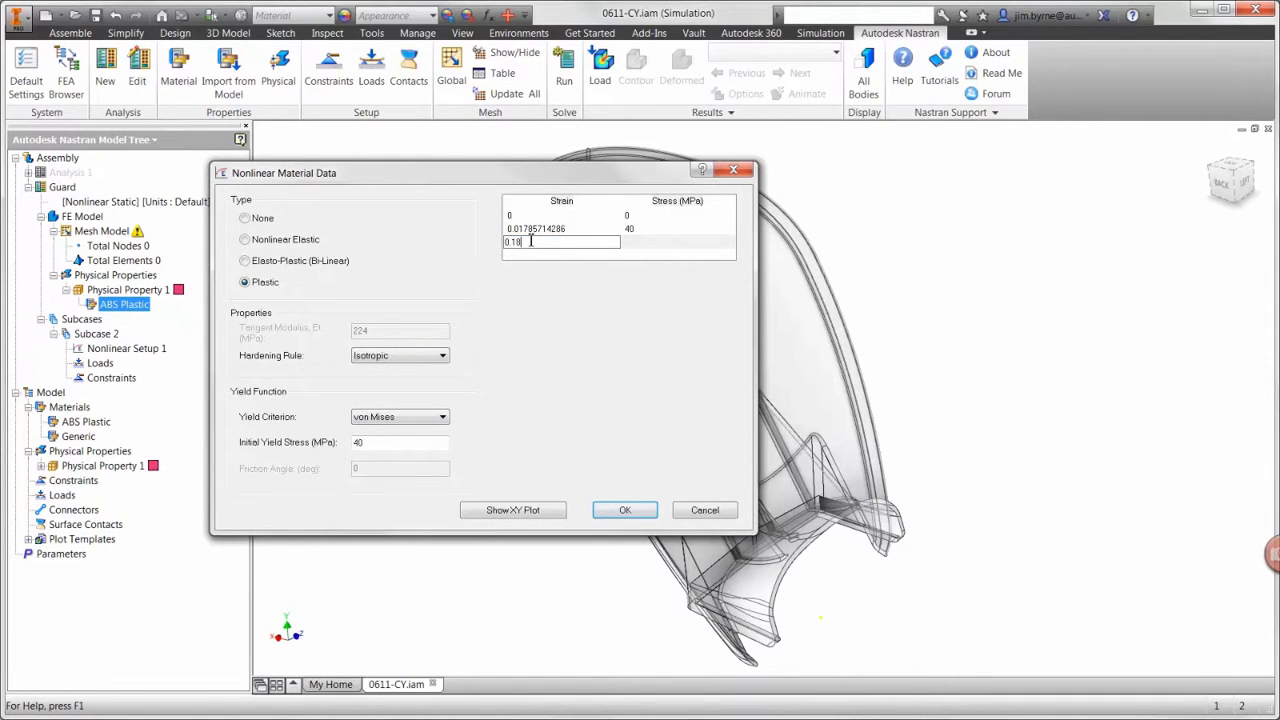
key("Tab")
type("45")
key("Tab")
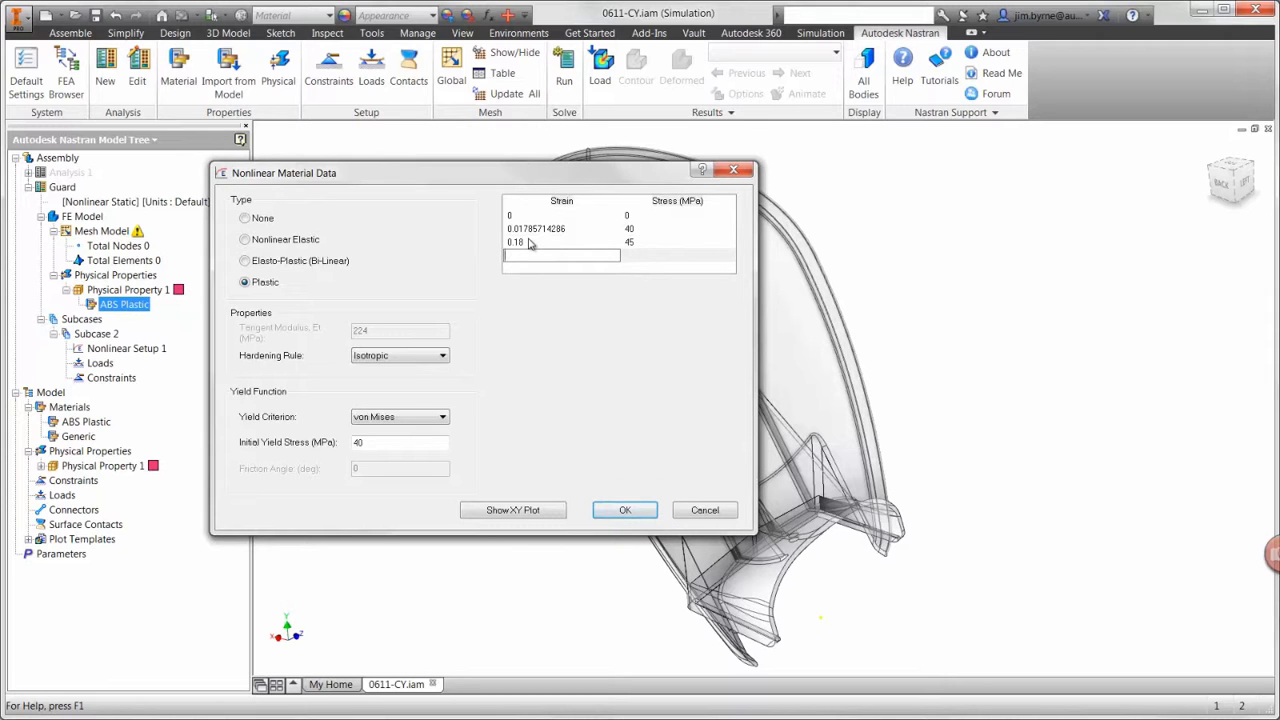
Step: Review the stress-strain XY plot, keep the Isotropic hardening rule, and accept the nonlinear data and material
left_click(503, 511)
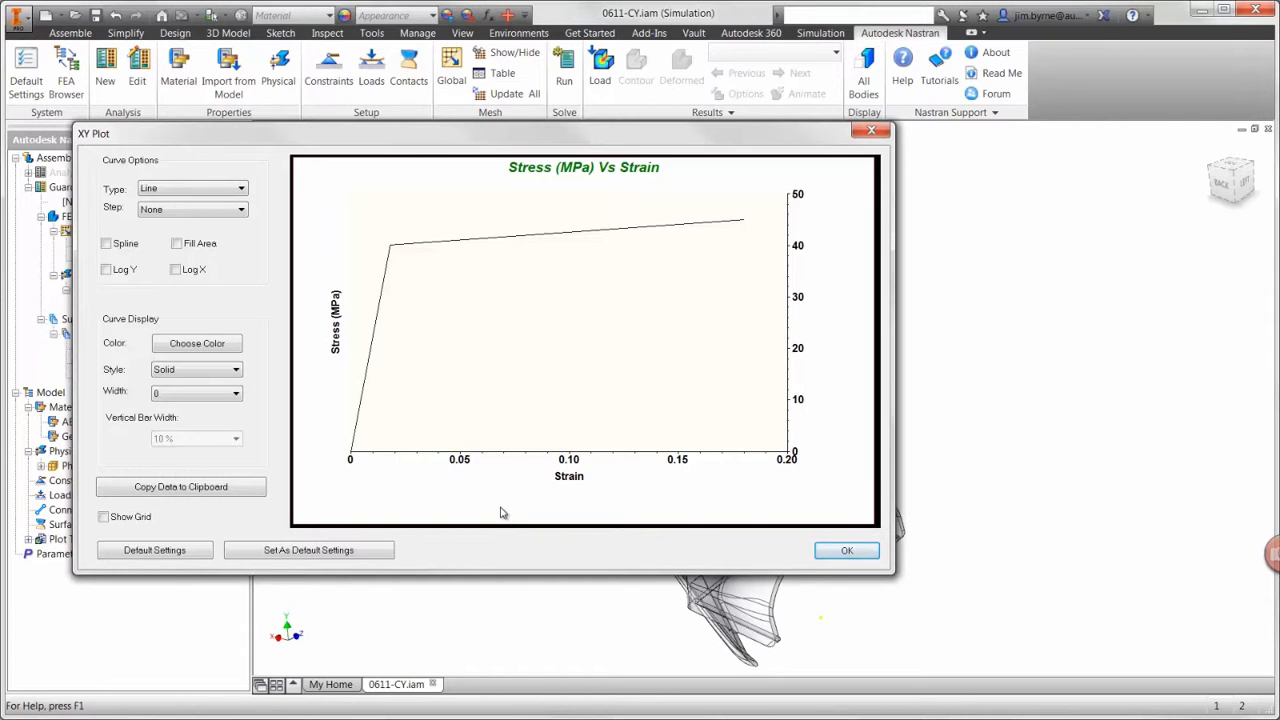
left_click(840, 549)
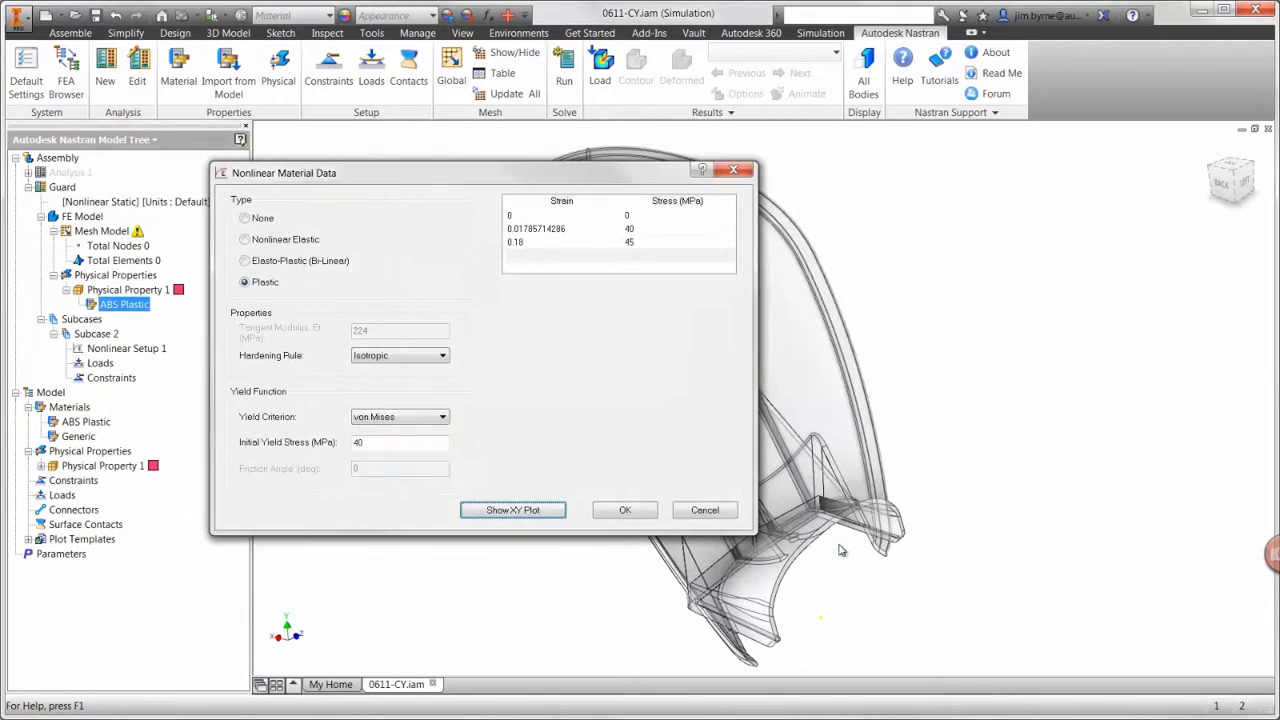
left_click(432, 361)
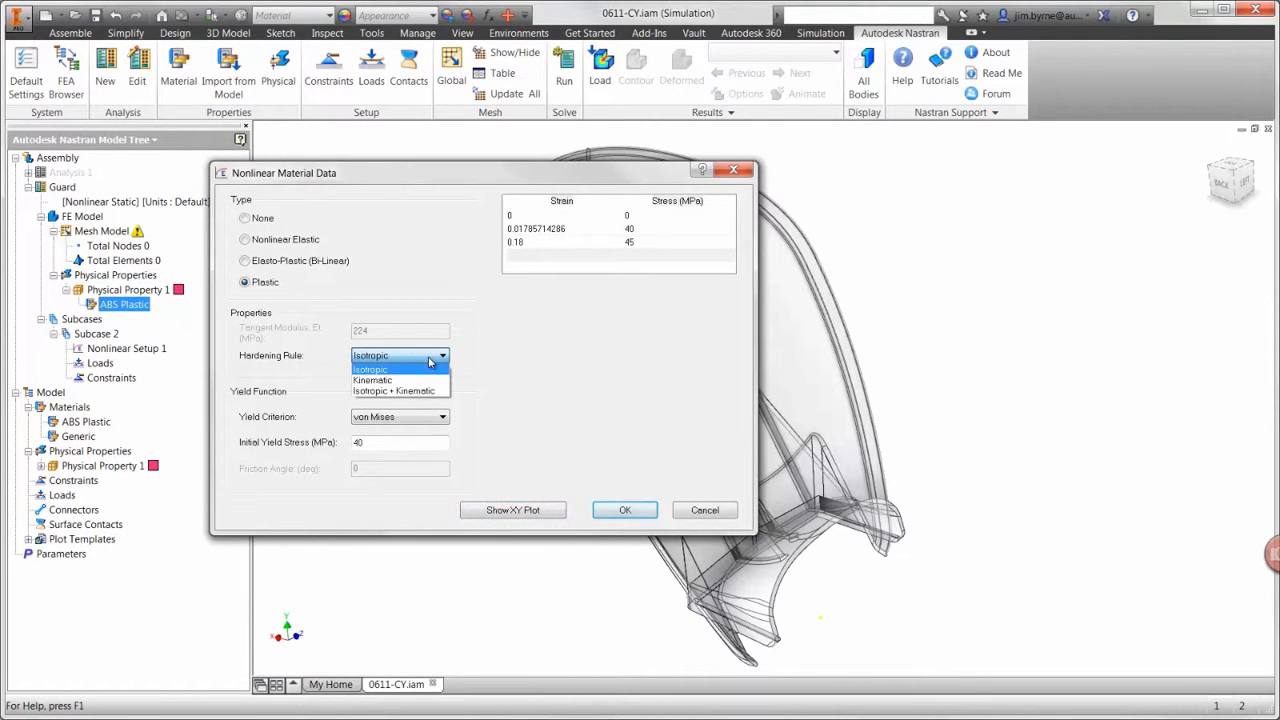
left_click(628, 512)
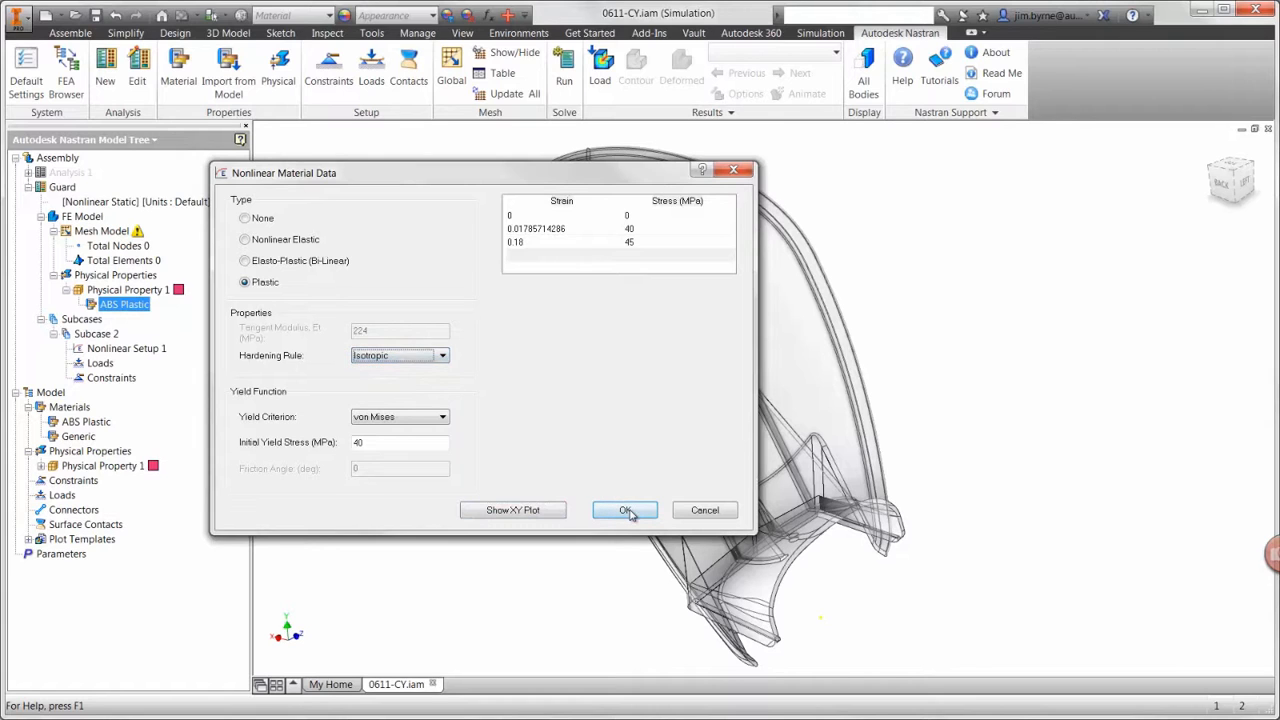
left_click(628, 512)
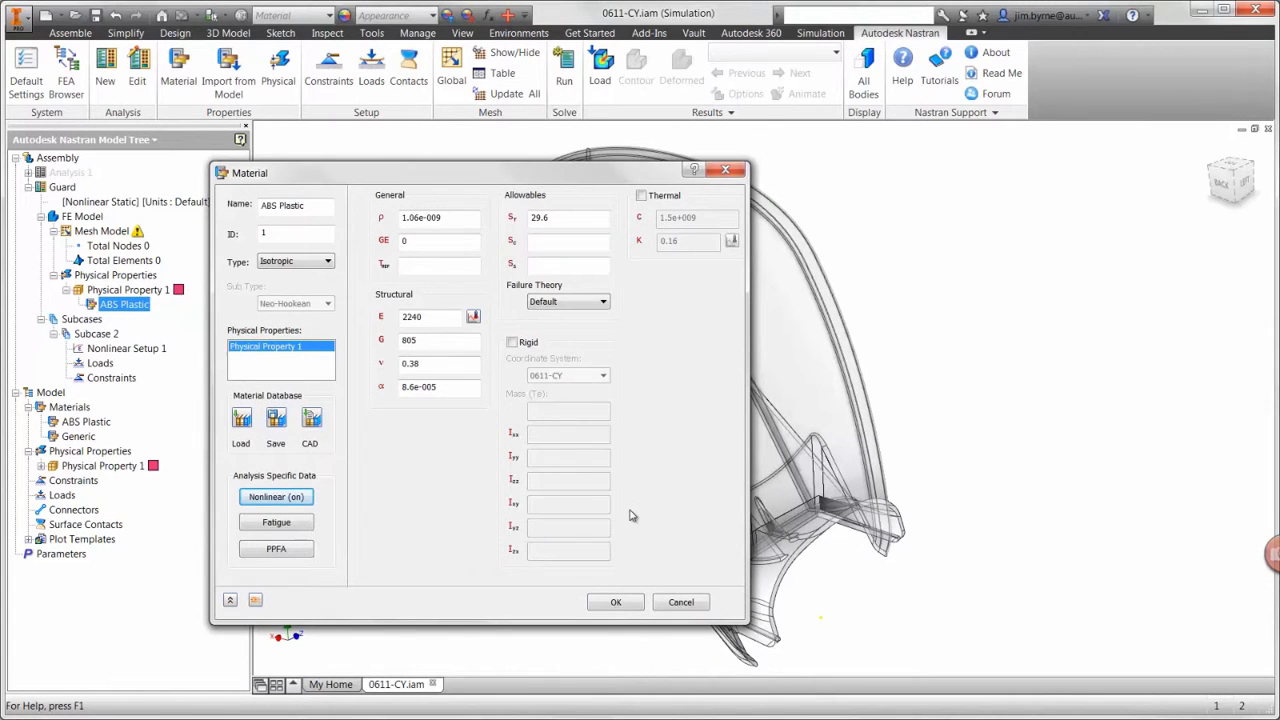
left_click(617, 602)
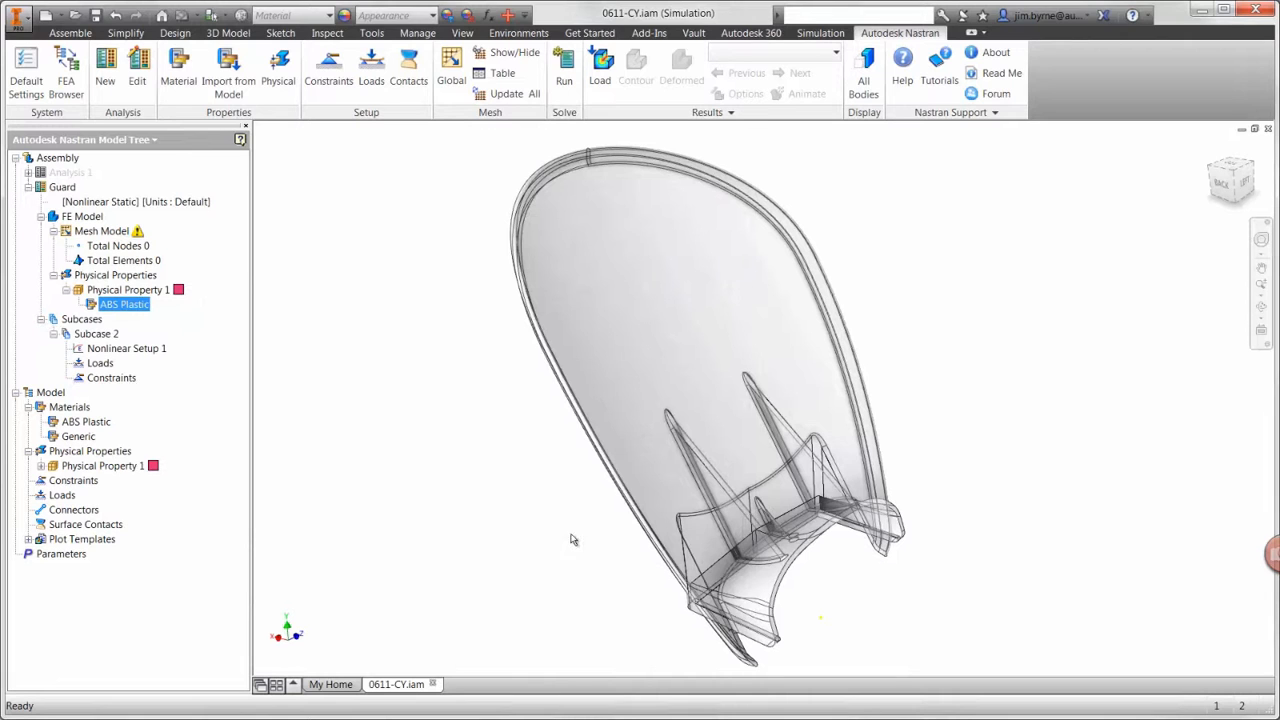
Step: Add a fully fixed structural constraint to the two large faces of the guard's mounting base in Subcase 2
left_click(335, 82)
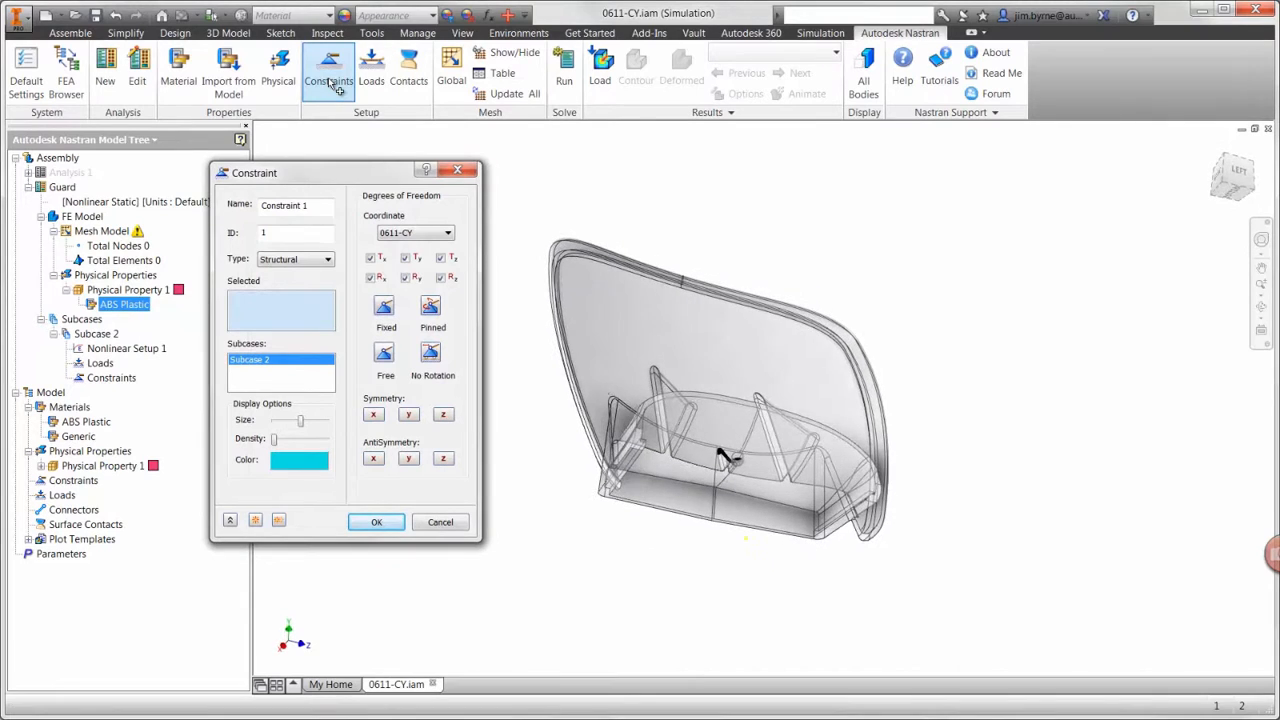
left_click(687, 432)
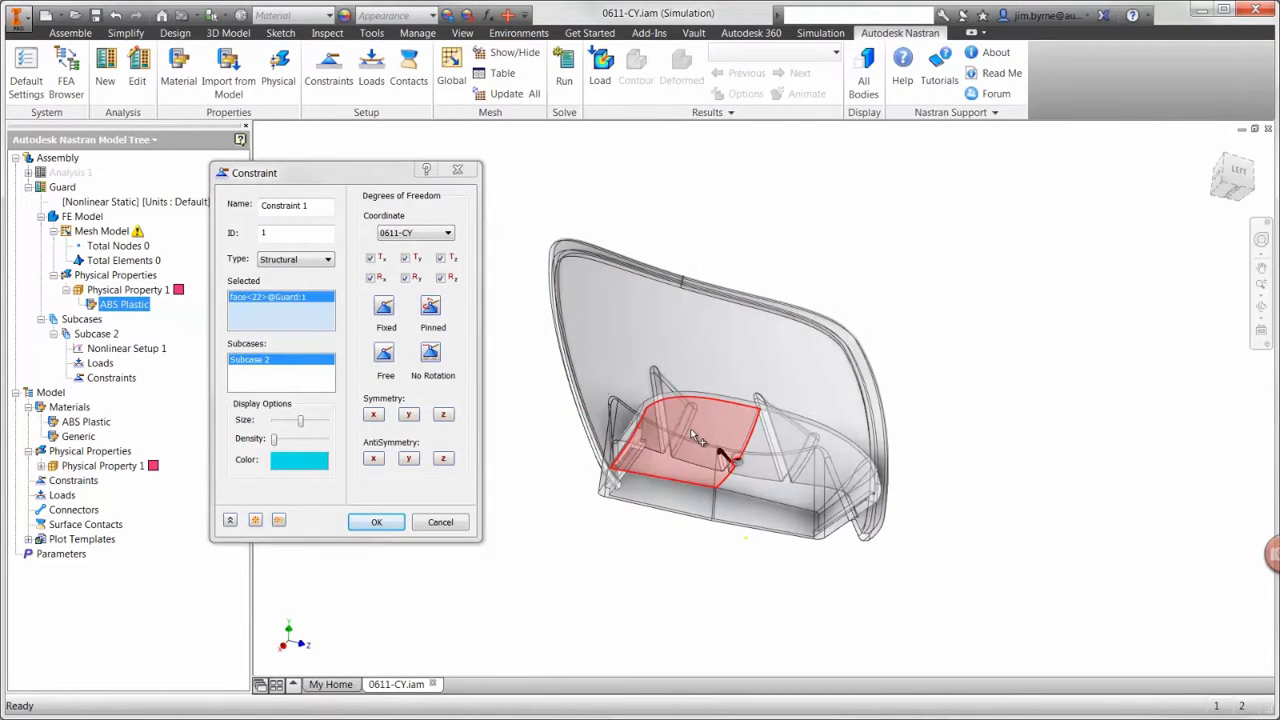
left_click(777, 461)
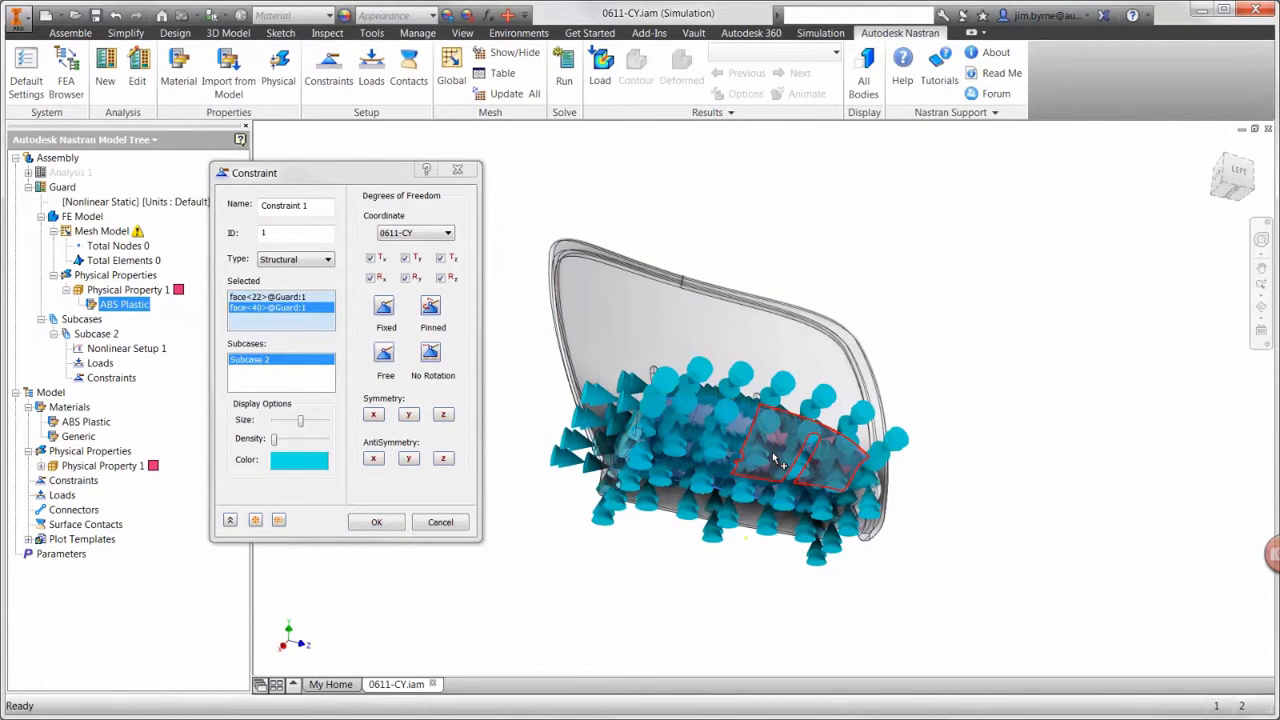
left_click(395, 521)
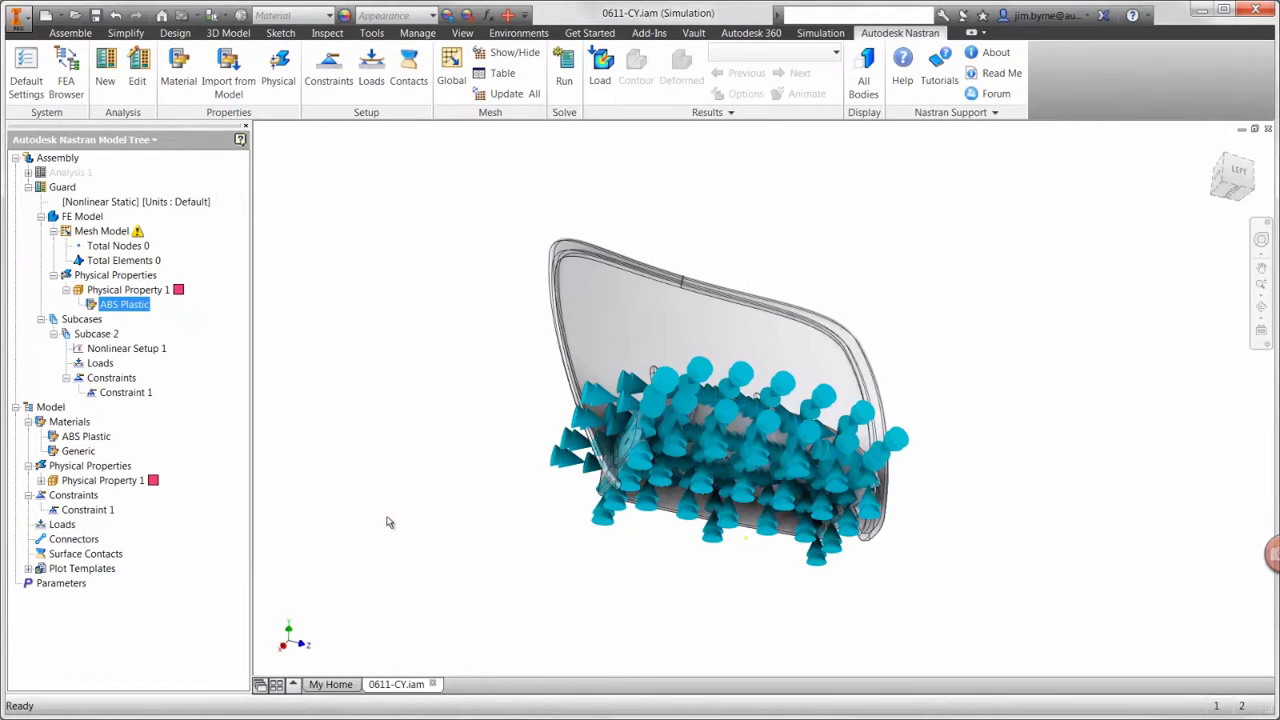
Step: Apply a force load with Fx of -333 N to the guard's large inner face in Subcase 2, with denser load symbols
left_click(371, 82)
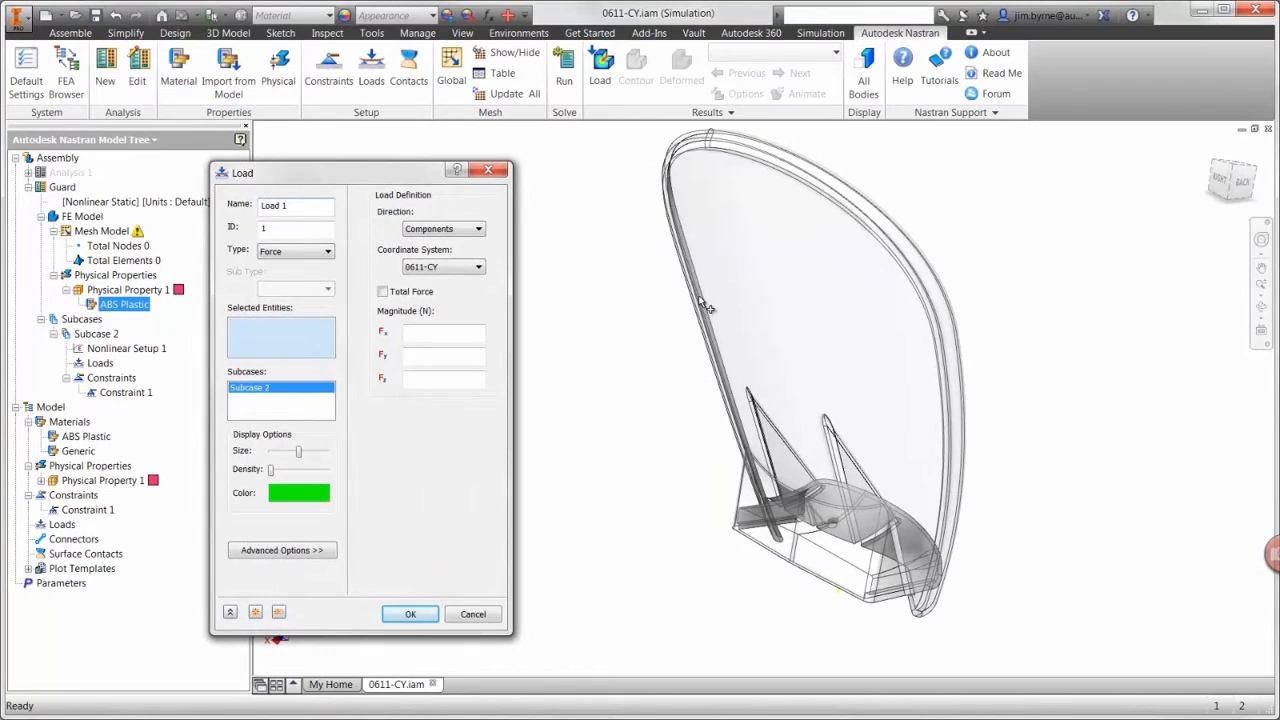
left_click(748, 304)
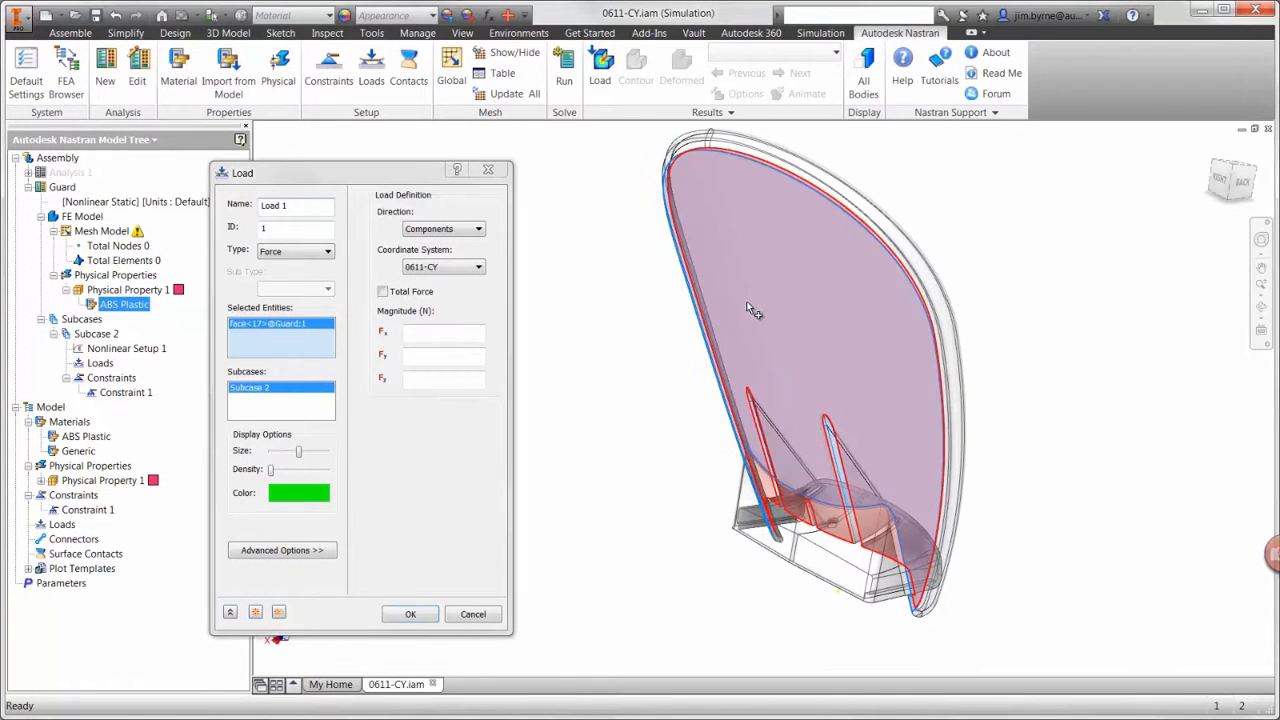
left_click(448, 329)
type("-333")
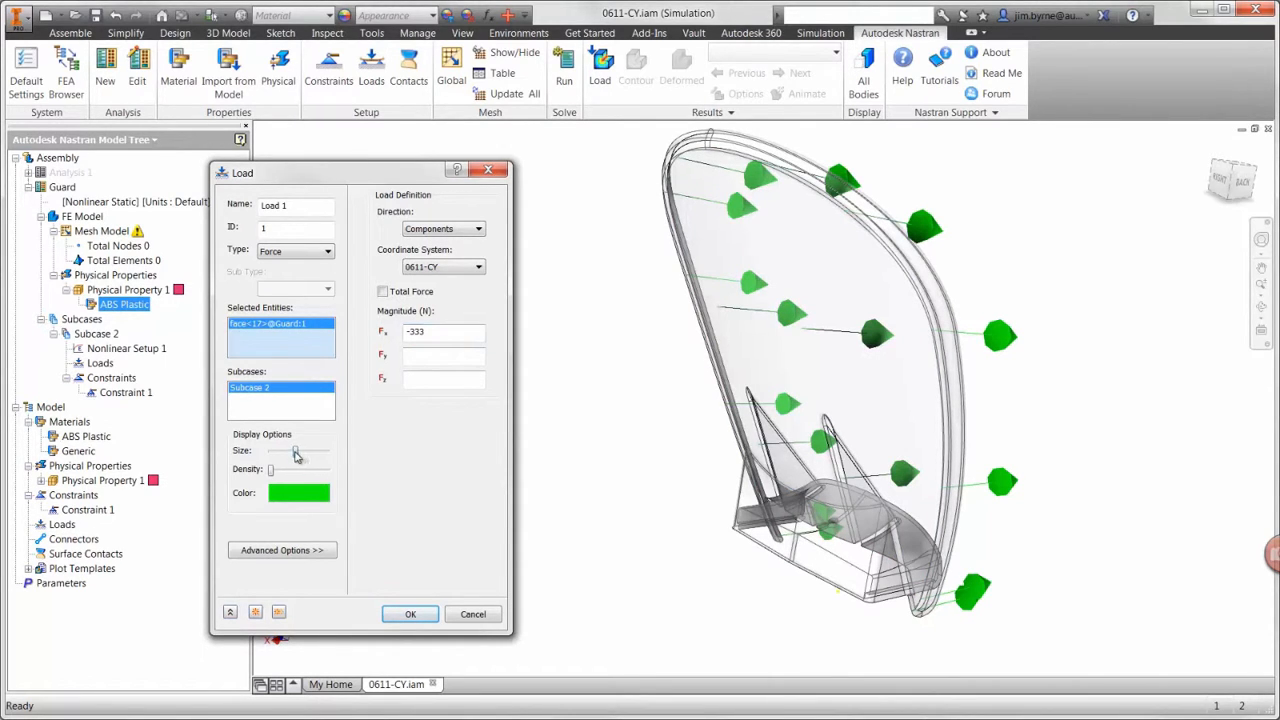
left_click_drag(296, 450, 300, 480)
left_click(410, 613)
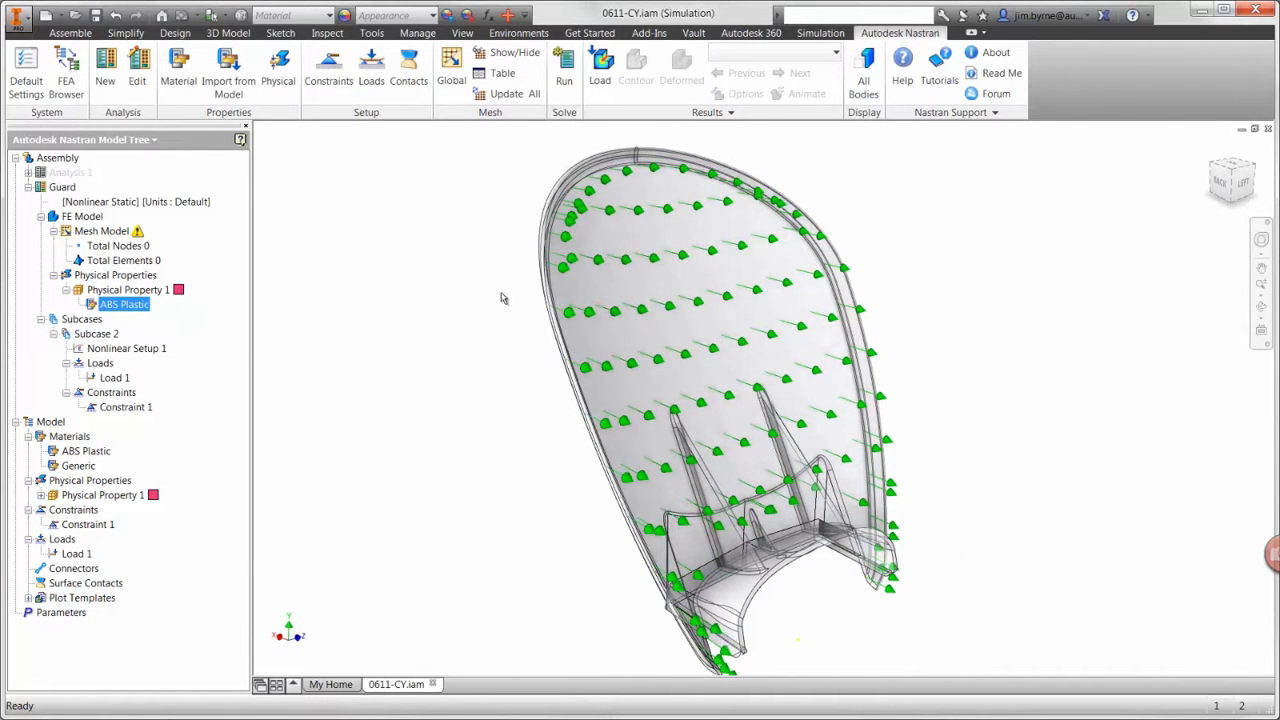
Step: Mesh the guard with a global element size of 6 mm and parabolic elements
left_click(451, 68)
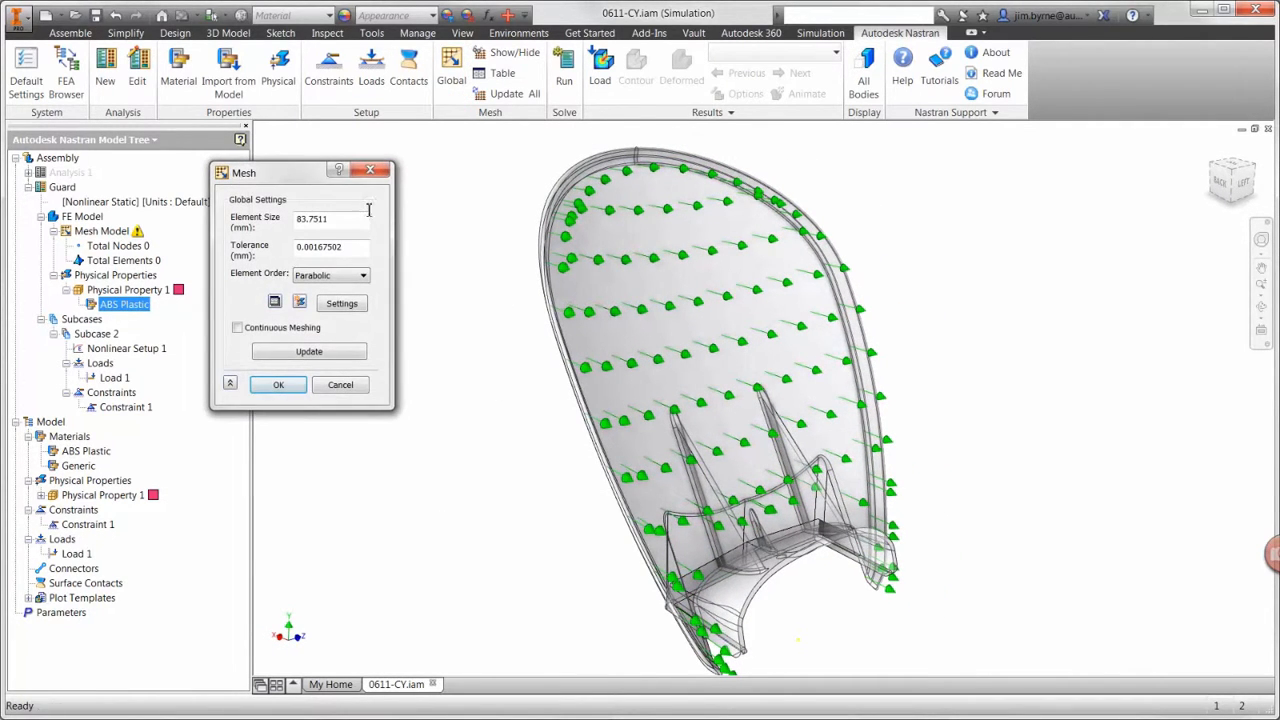
type("6")
left_click(272, 385)
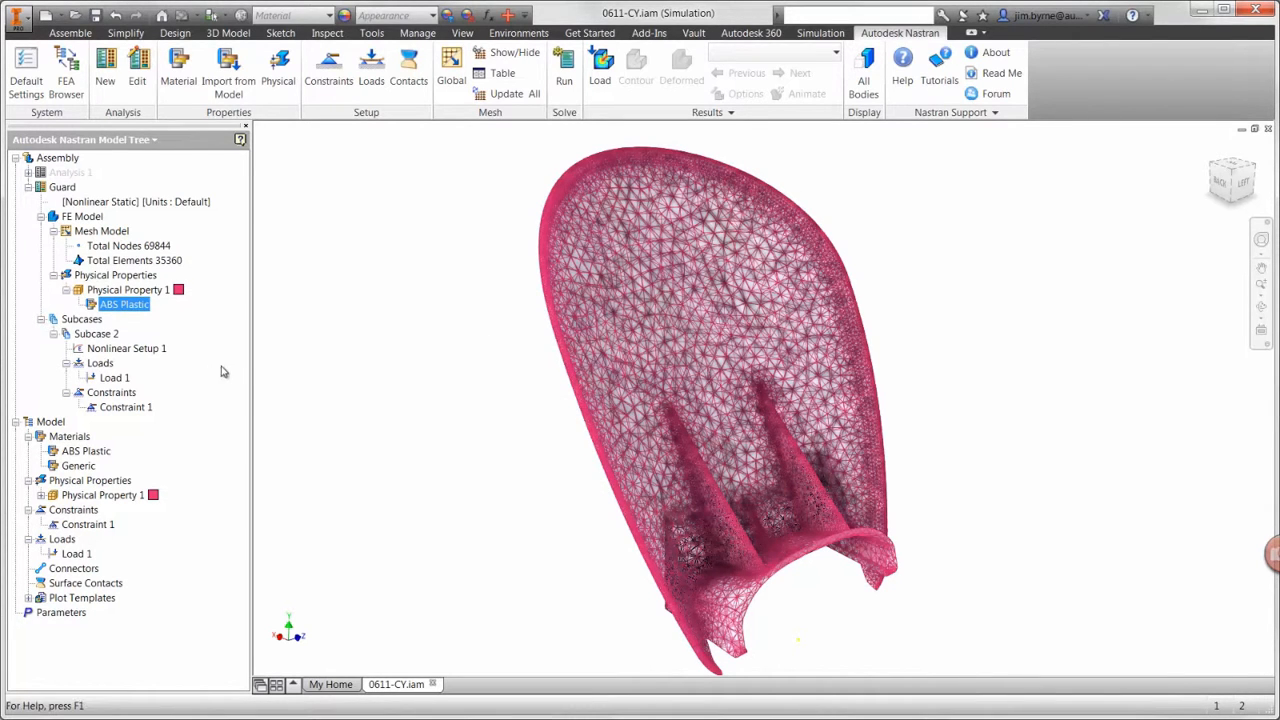
Step: Set Nonlinear Setup 1 to 25 increments with intermediate output on, and run the nonlinear analysis
right_click(157, 350)
left_click(194, 358)
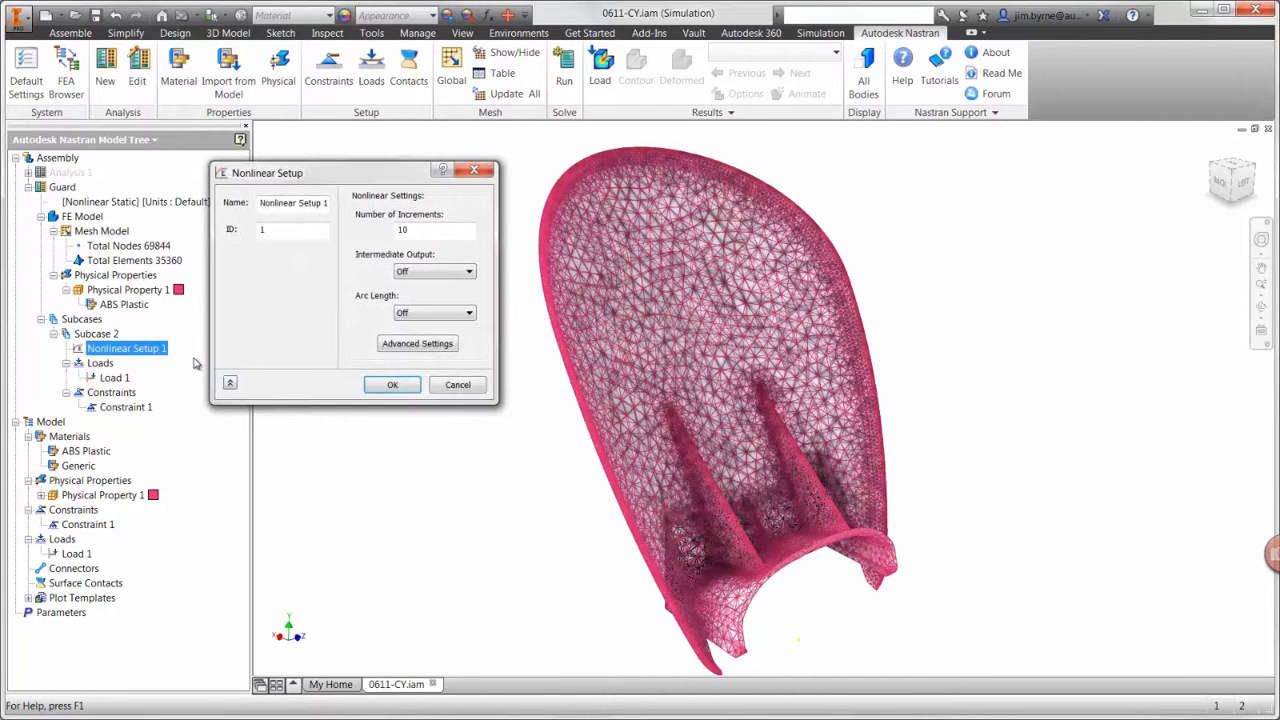
double_click(403, 231)
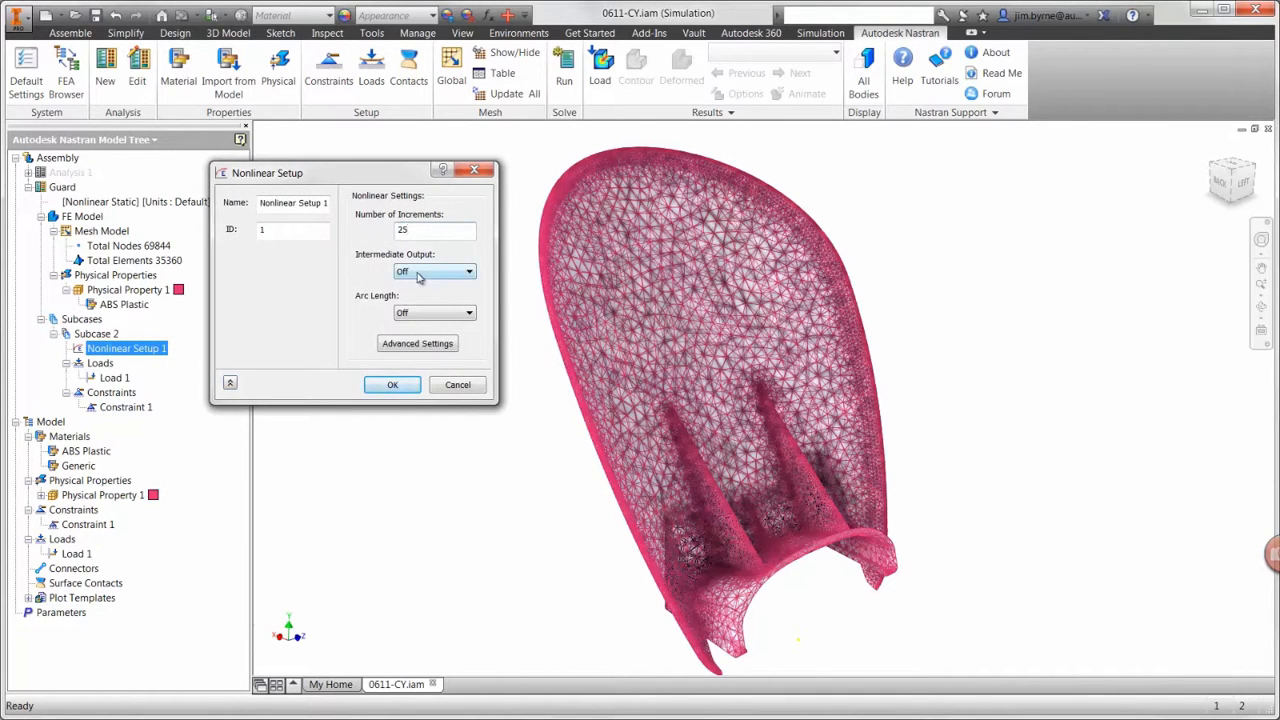
left_click(418, 276)
left_click(418, 296)
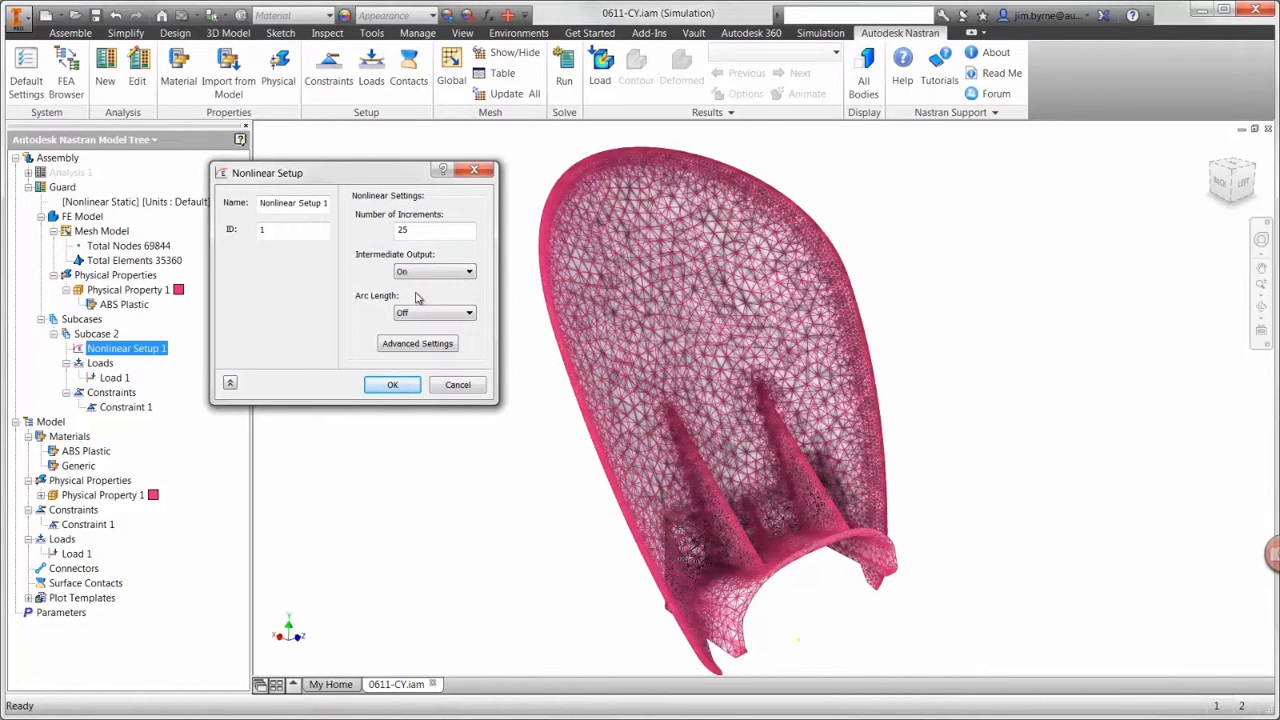
left_click(395, 386)
left_click(566, 82)
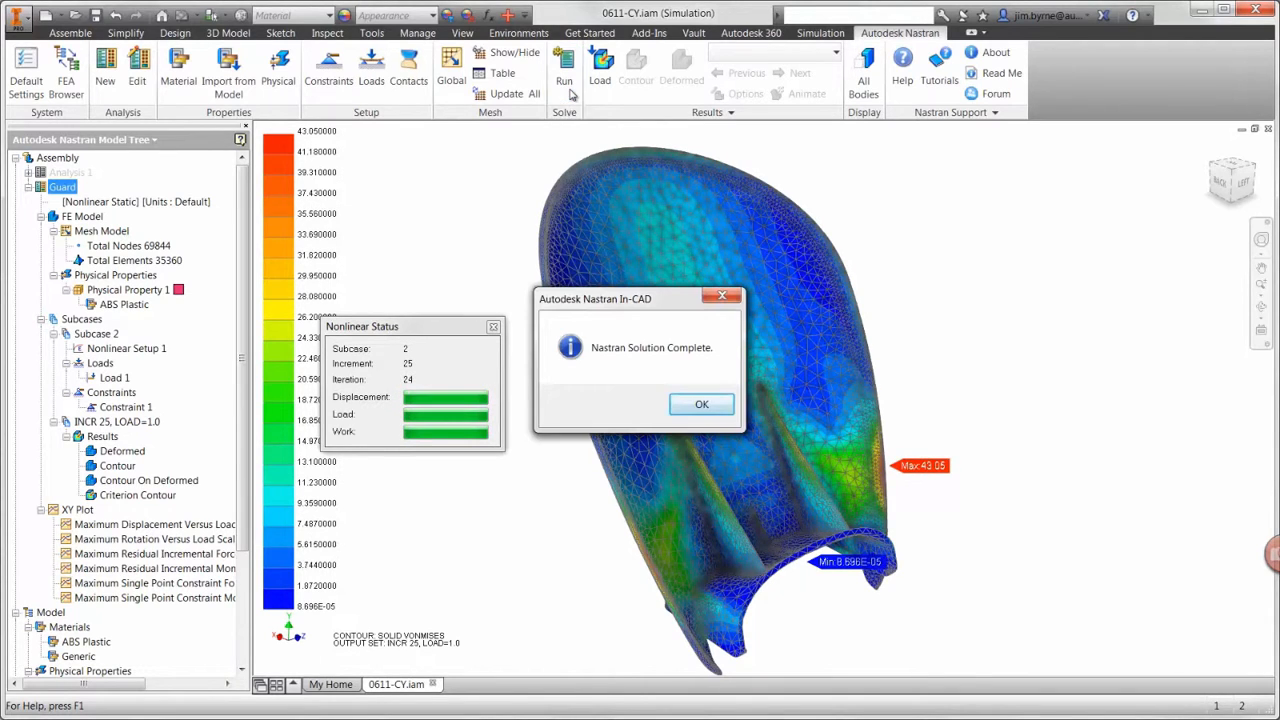
left_click(690, 404)
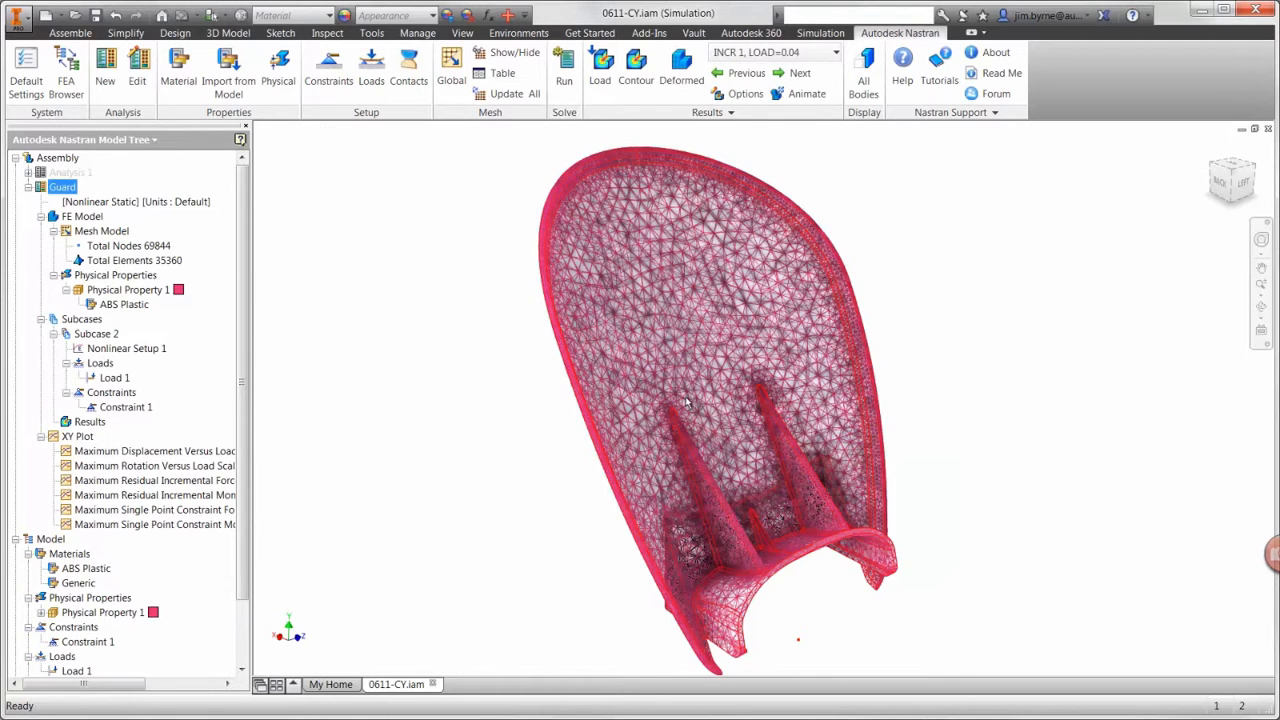
Step: Set the result plot to the subcase INCR 25, LOAD=1.0 and hide all its visibility items
left_click(718, 95)
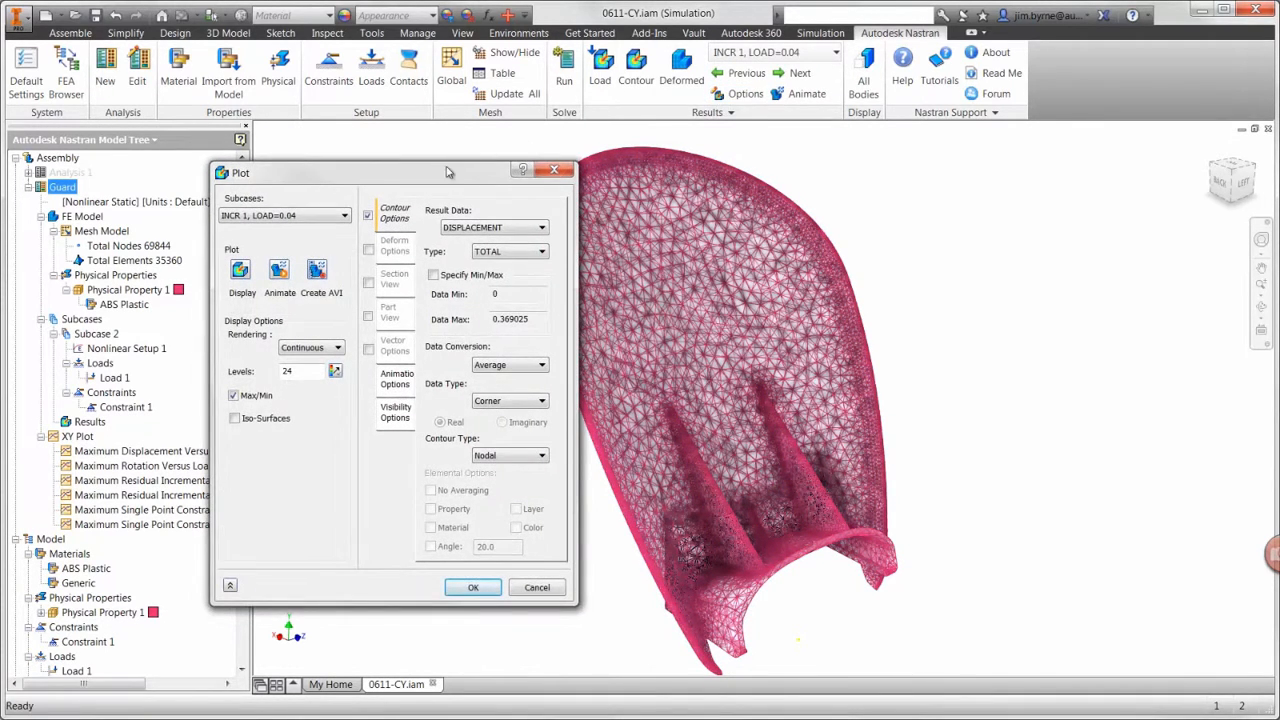
left_click_drag(450, 173, 354, 182)
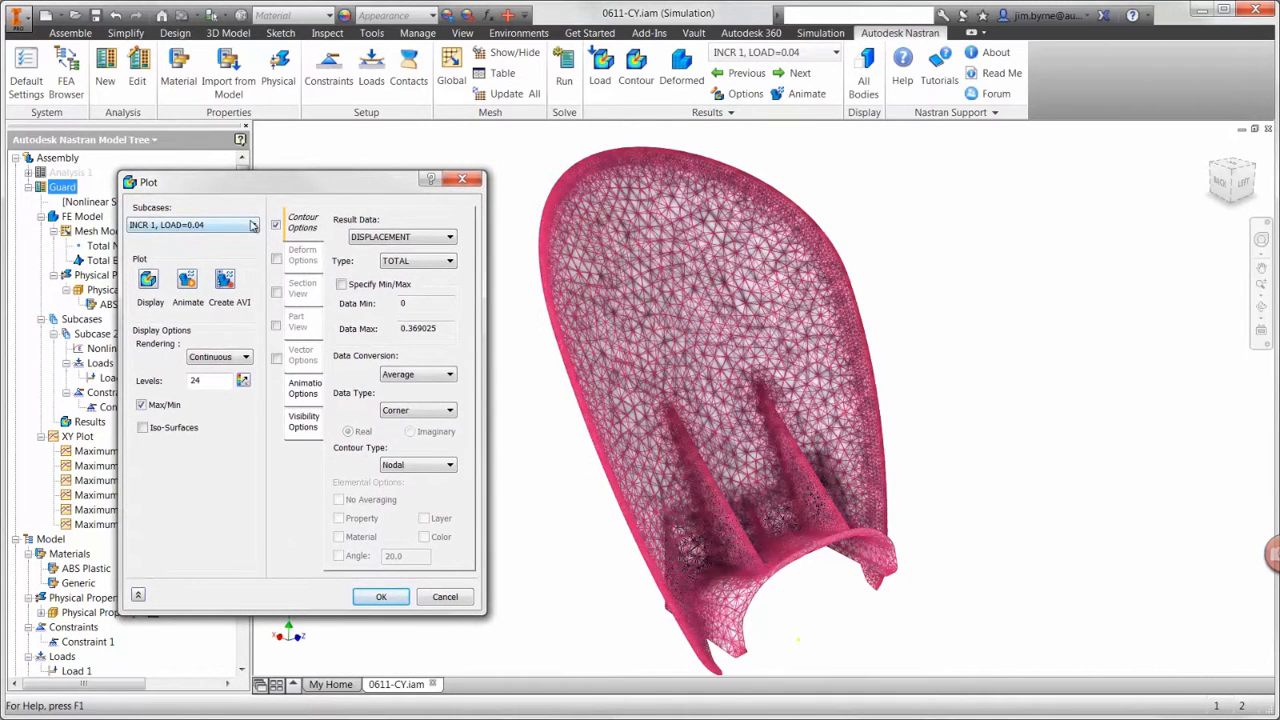
left_click(253, 226)
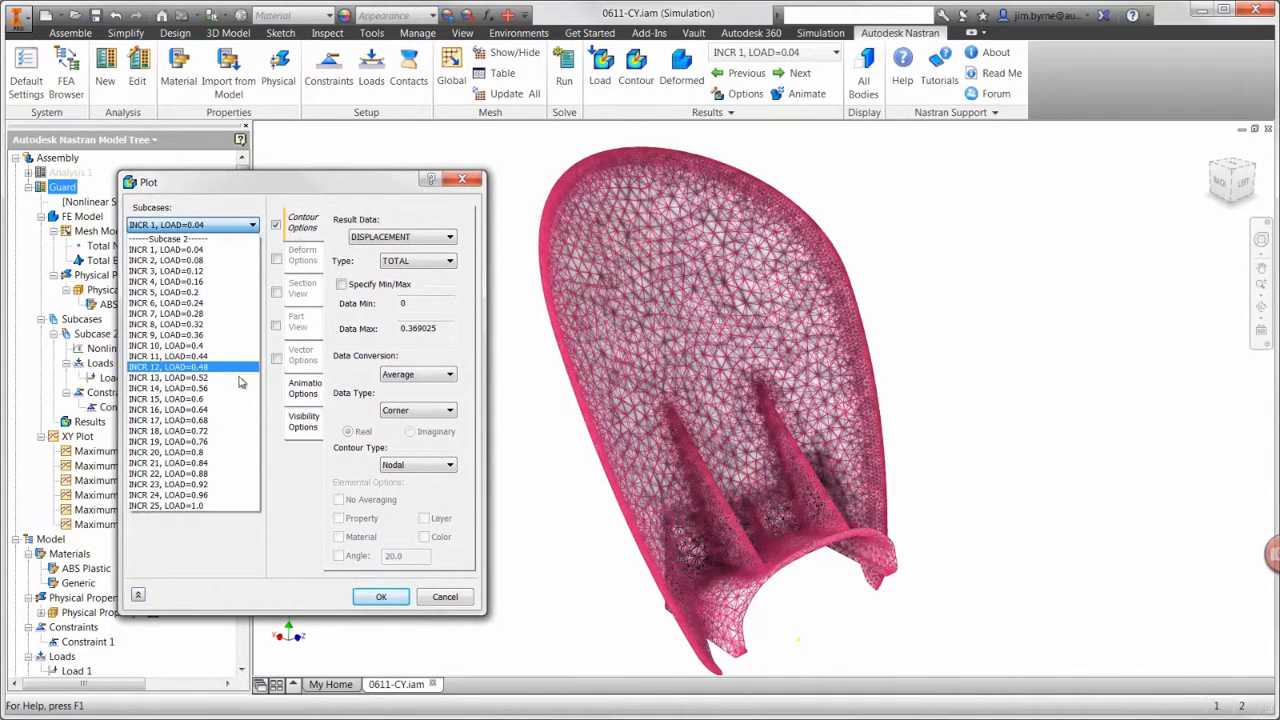
left_click(240, 506)
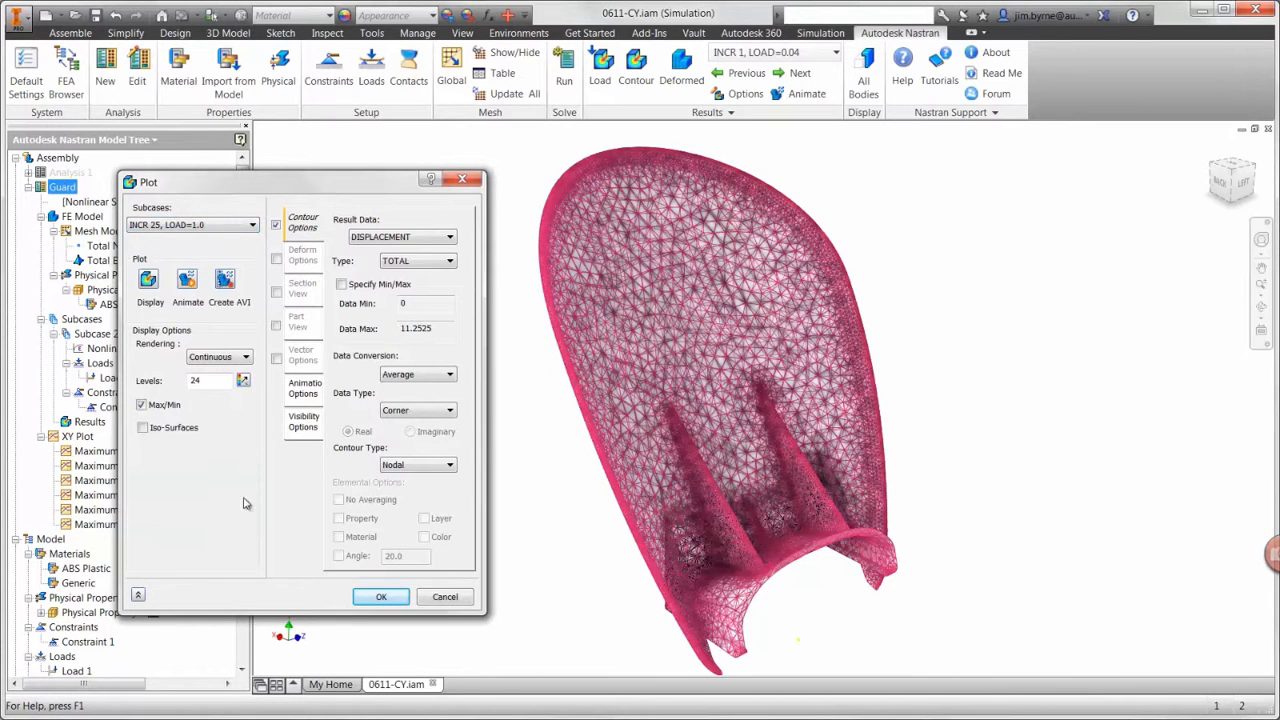
left_click(312, 428)
left_click(409, 428)
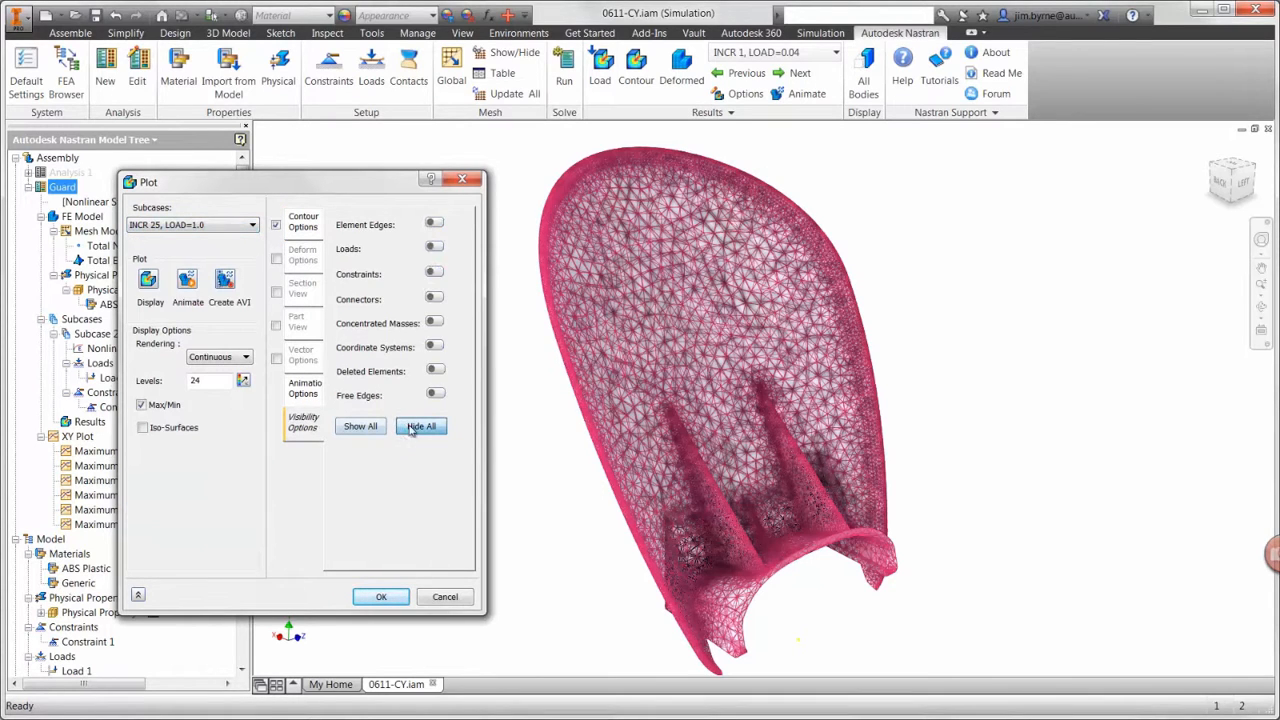
Step: Display the total displacement contour on the deformed guard at 10 percent scale, and play and stop its animation
left_click(277, 259)
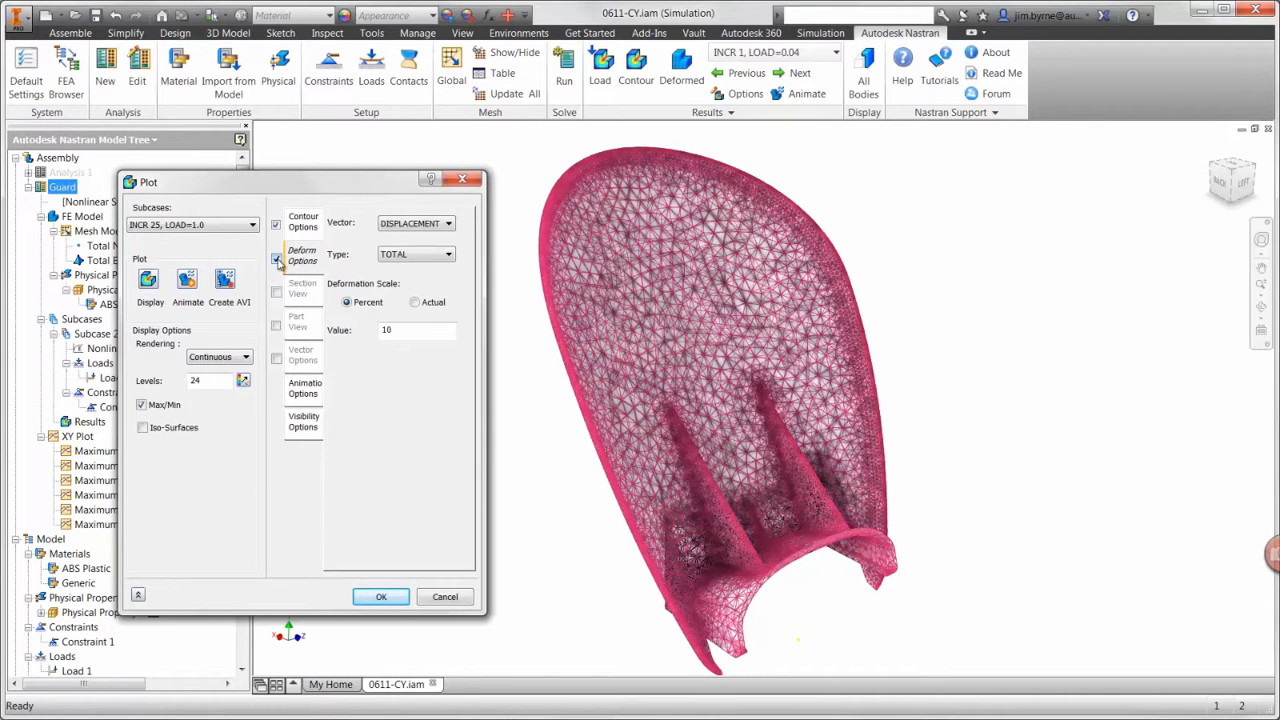
left_click(152, 281)
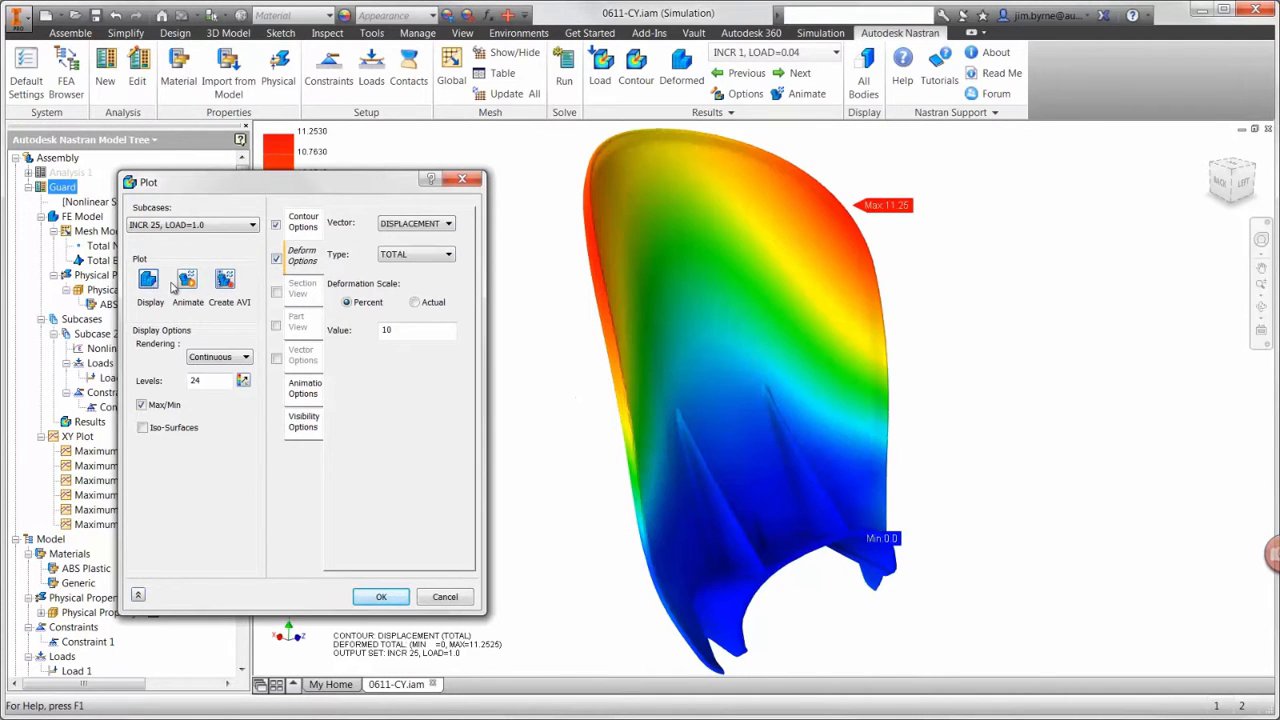
left_click(187, 281)
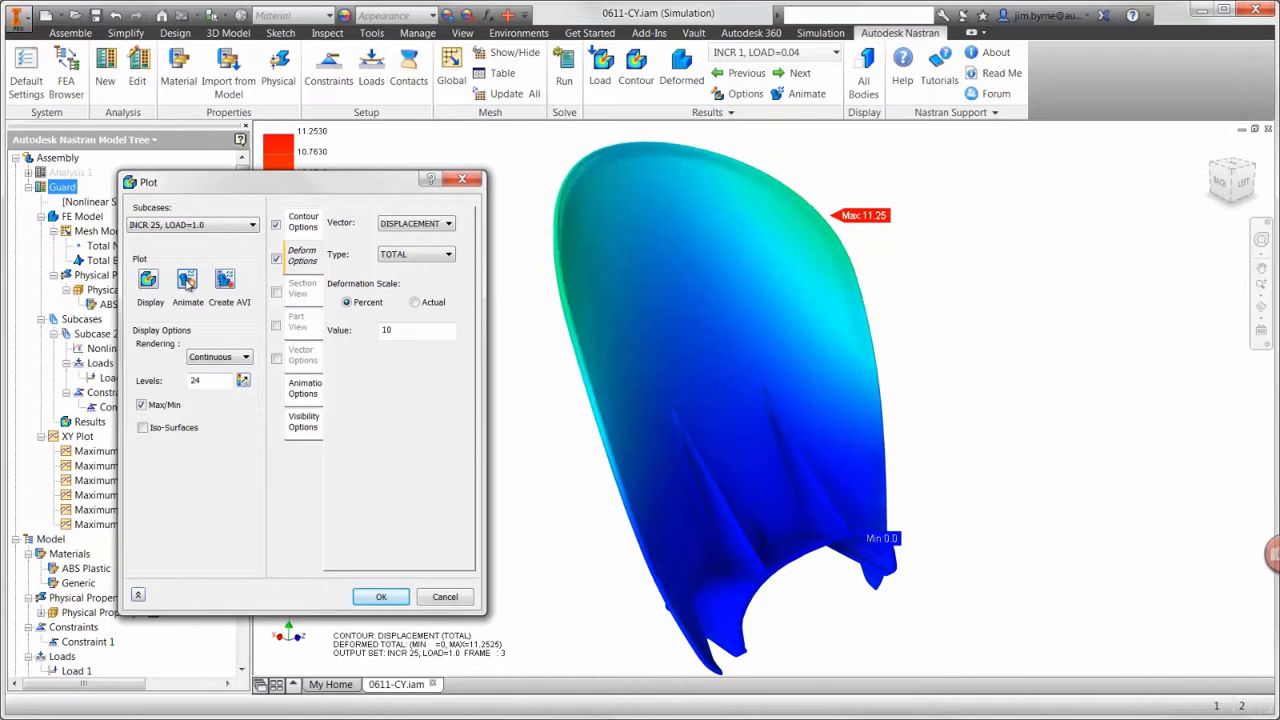
left_click(187, 281)
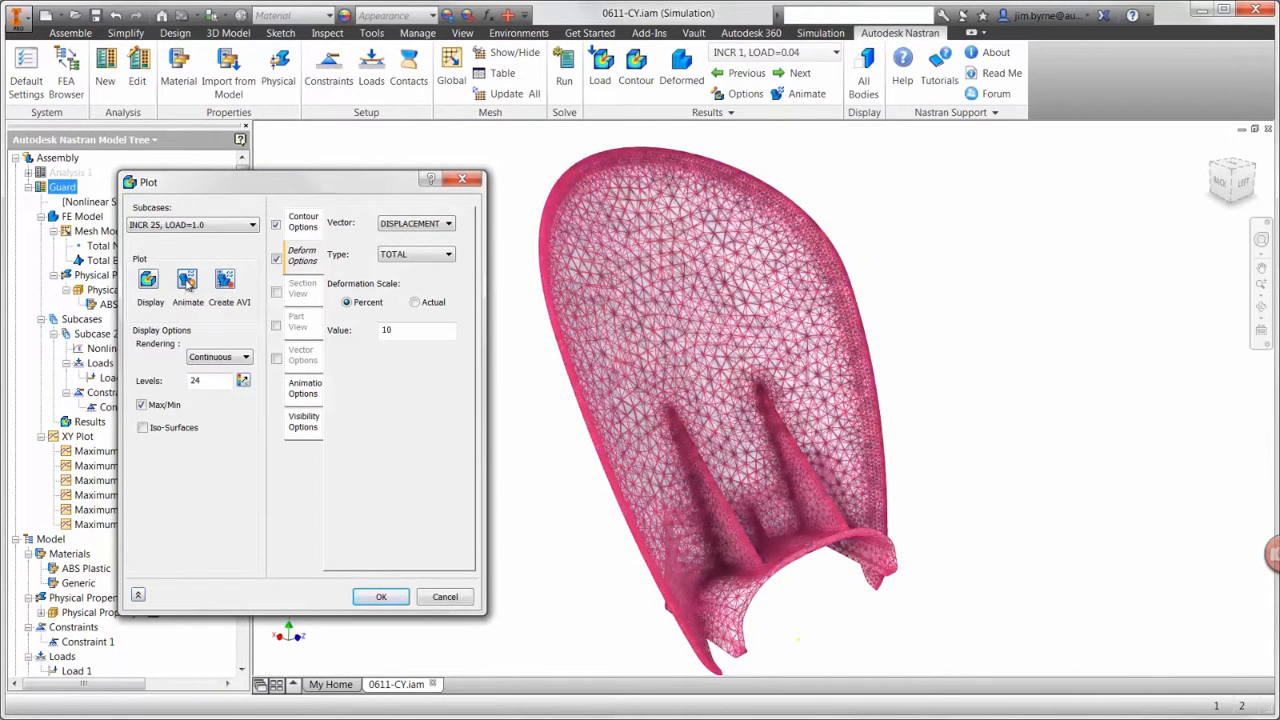
Step: Turn off the deformation and display the SOLID VON MISES stress contour on the guard
left_click(275, 260)
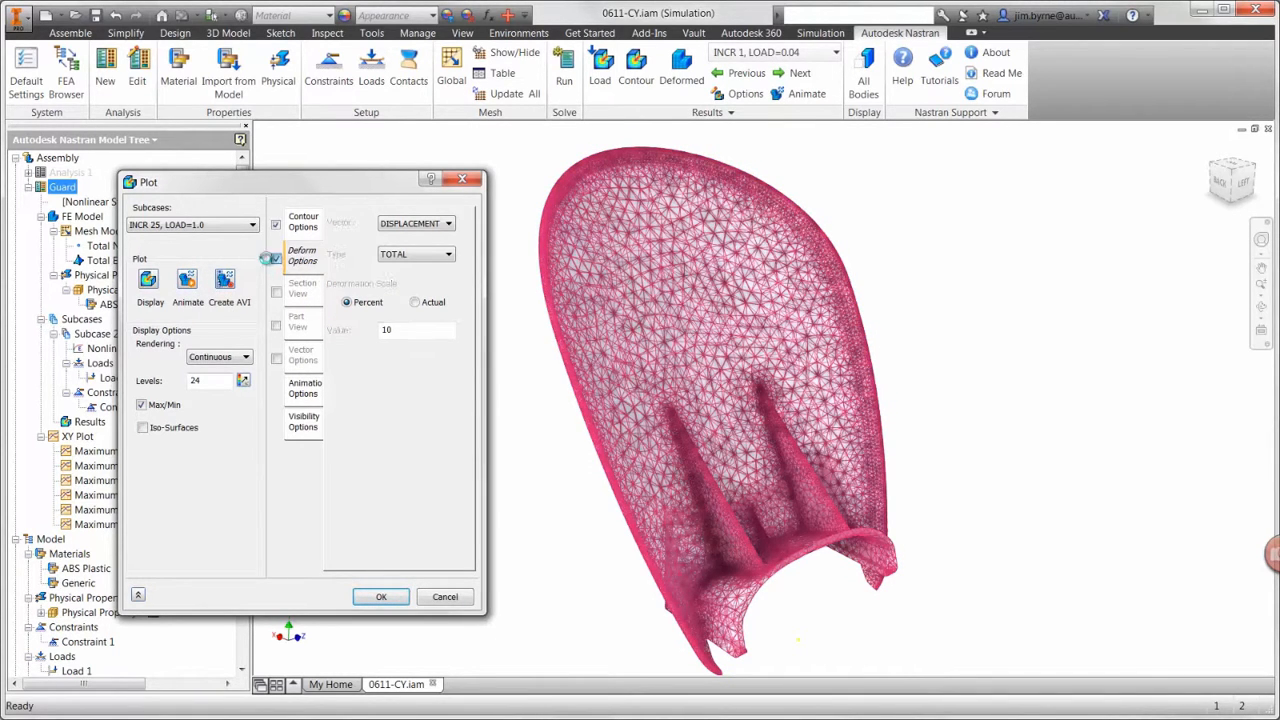
left_click(304, 224)
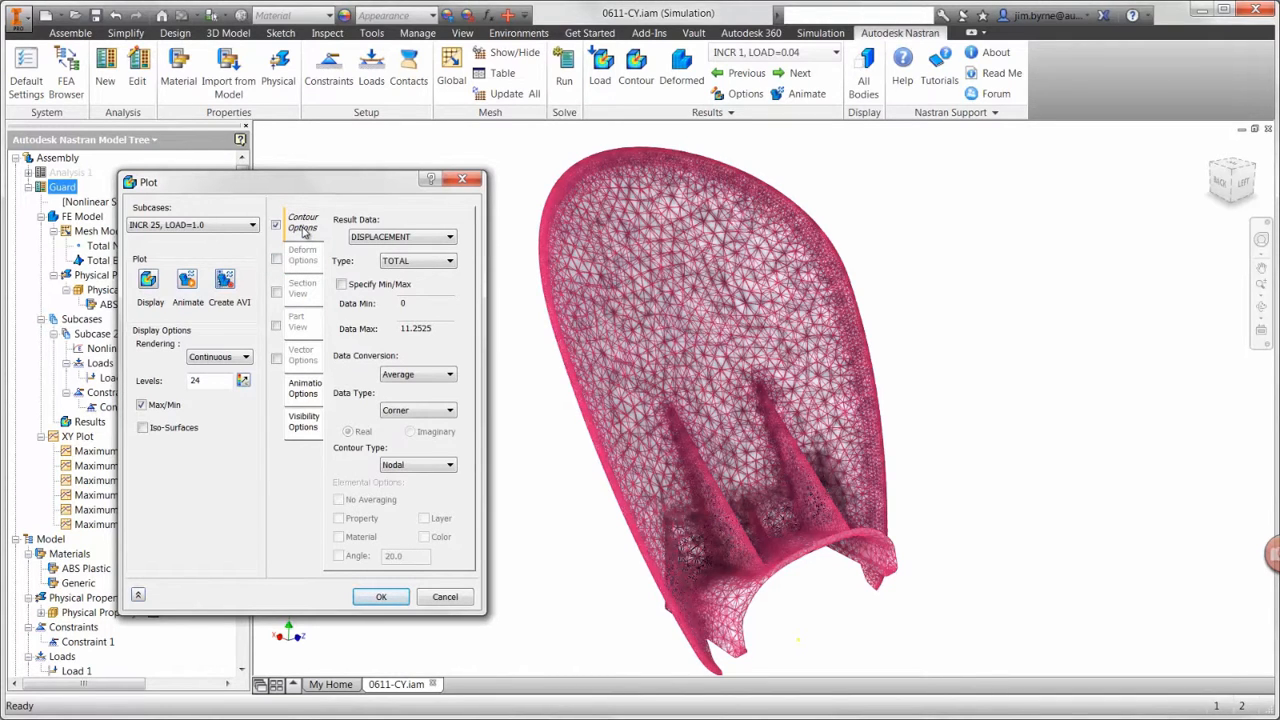
left_click(360, 238)
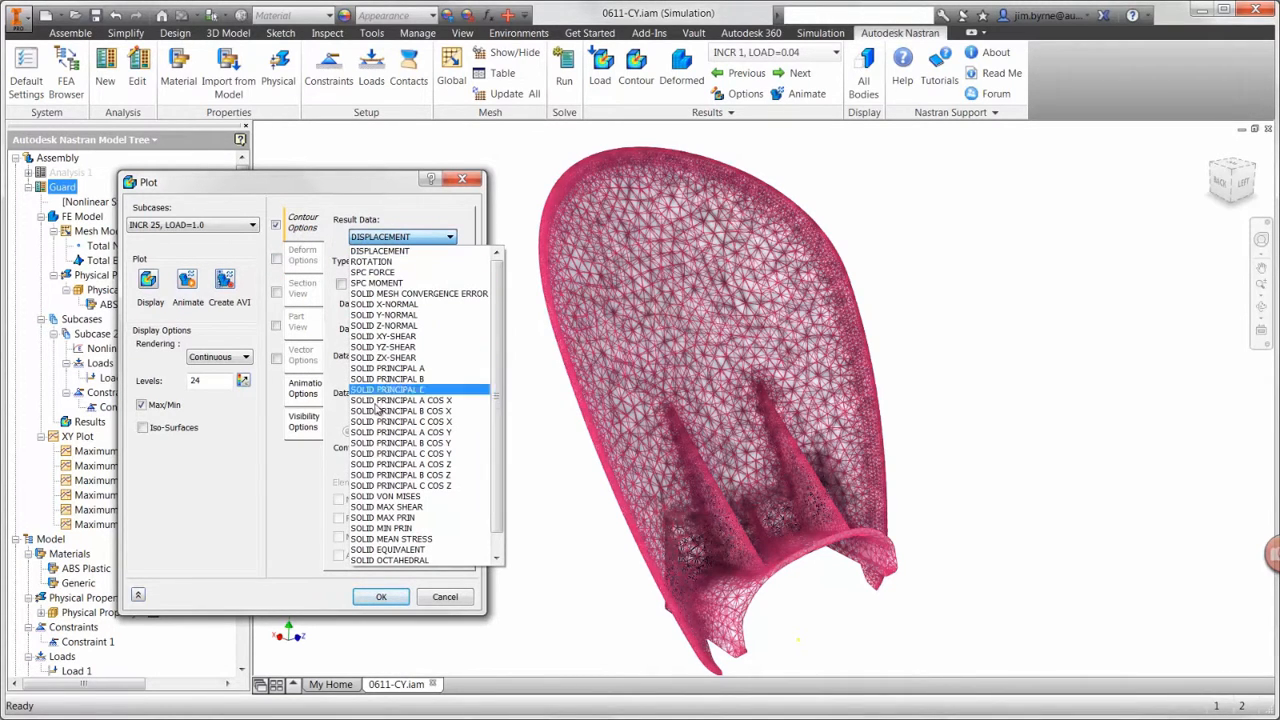
left_click(384, 496)
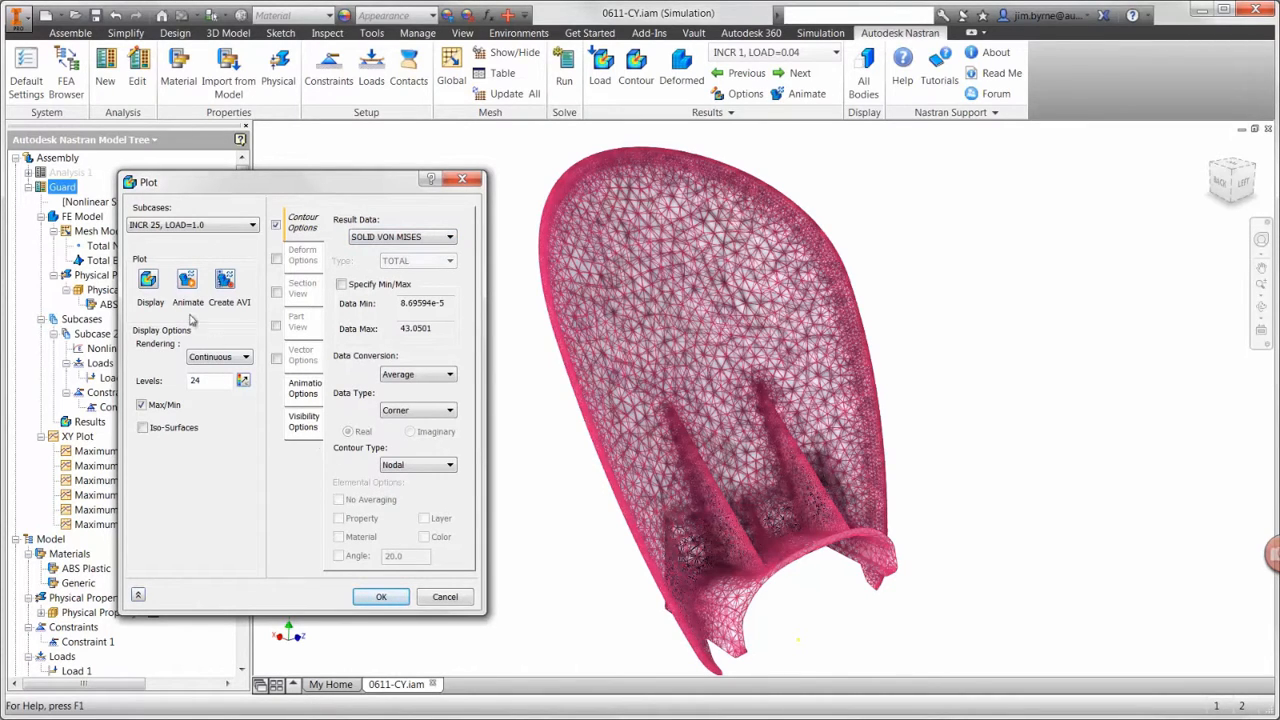
left_click(150, 282)
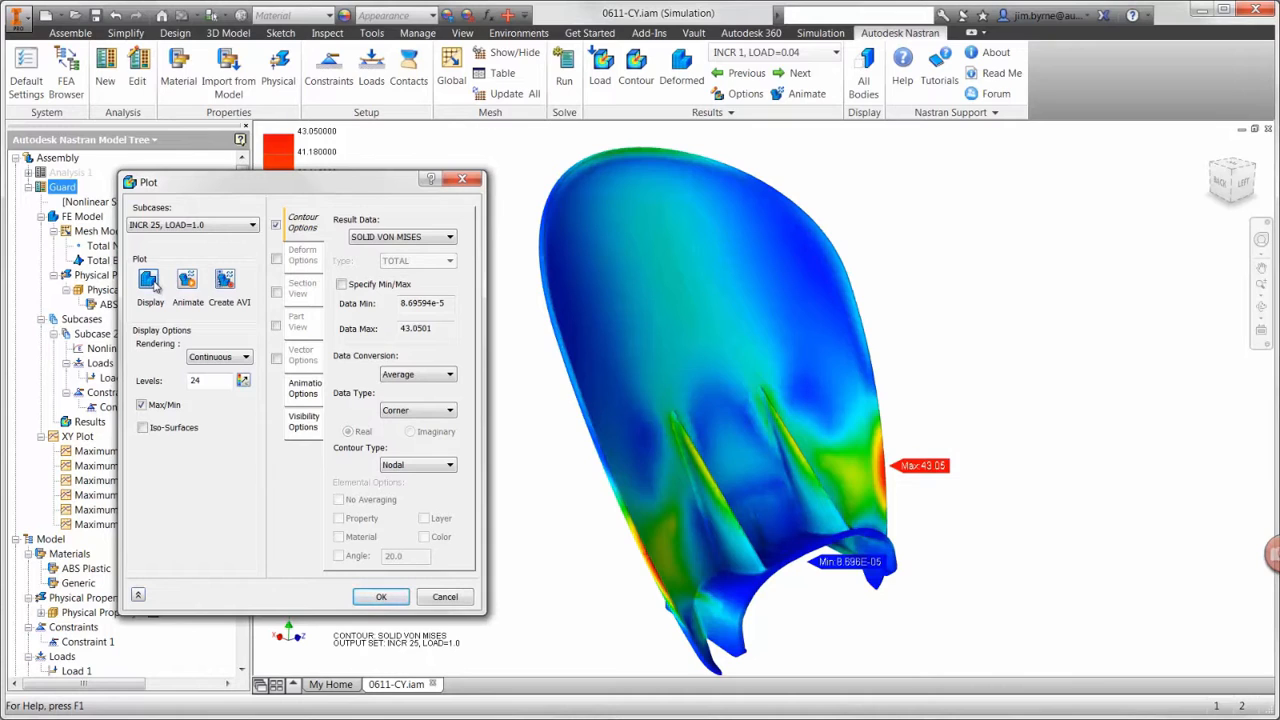
Step: Limit the von Mises contour to a specified data minimum of 40, display it, and accept the plot settings
left_click(340, 284)
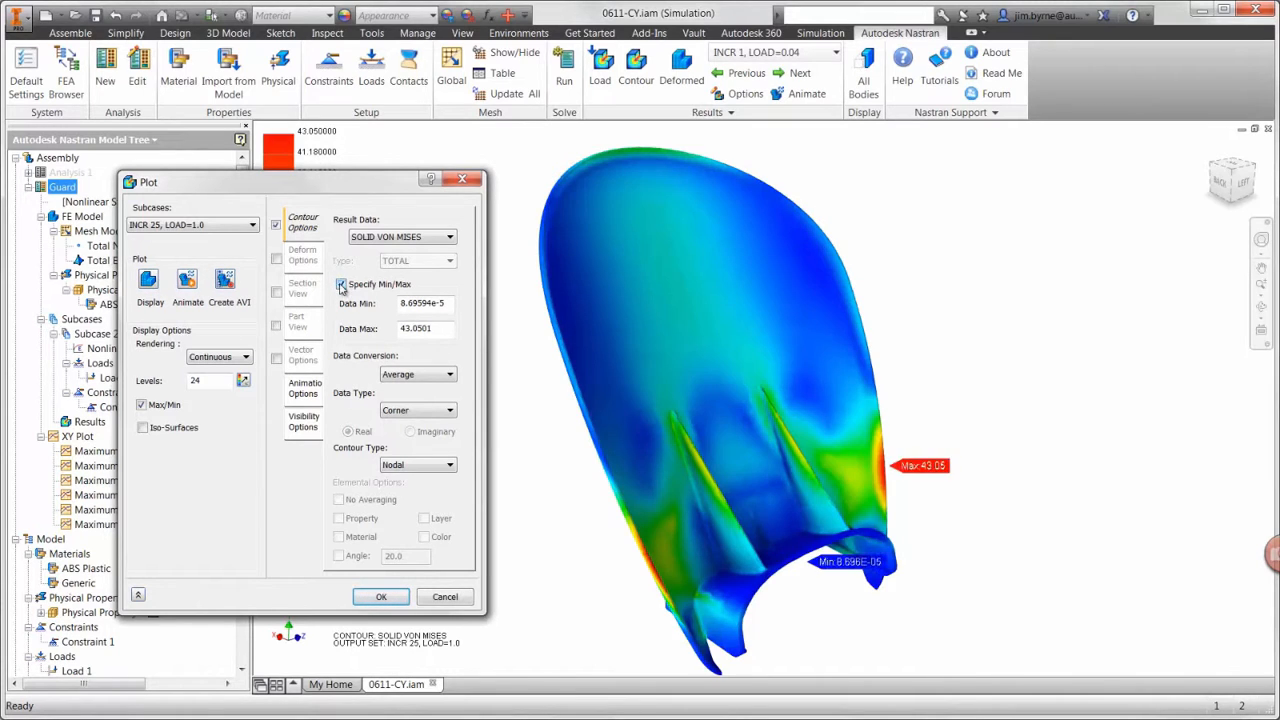
left_click_drag(453, 306, 366, 310)
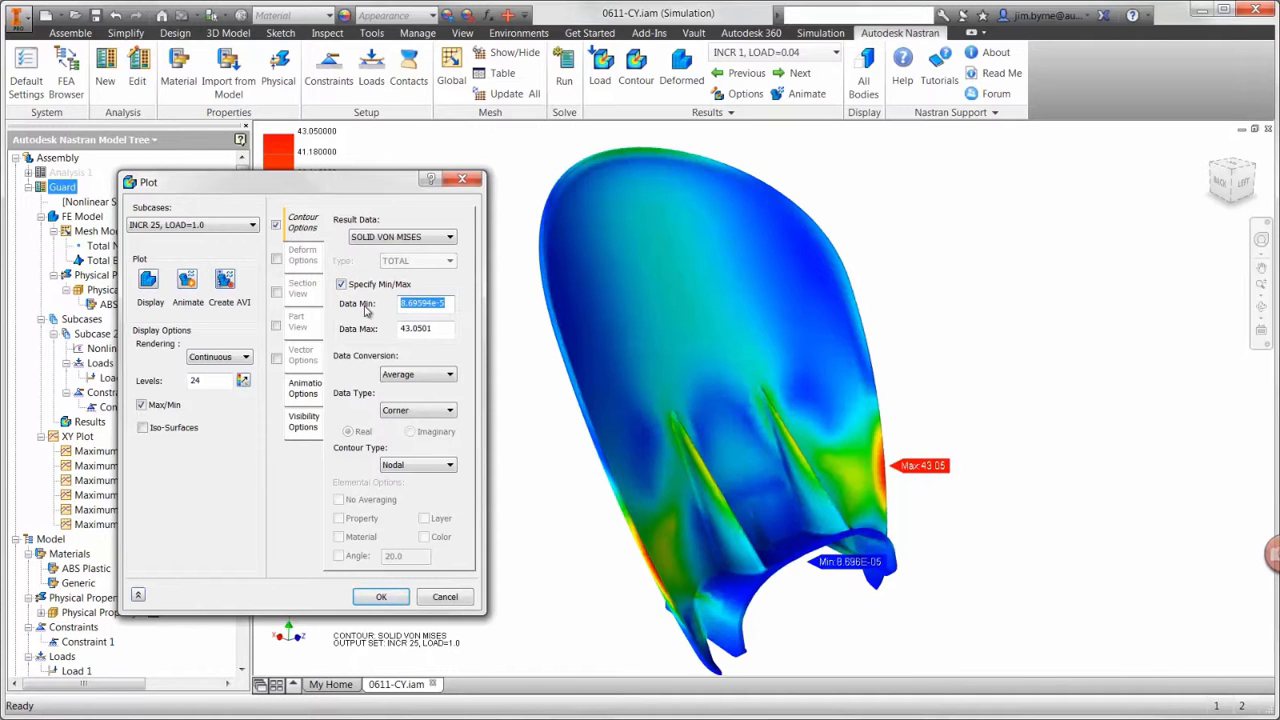
type("40")
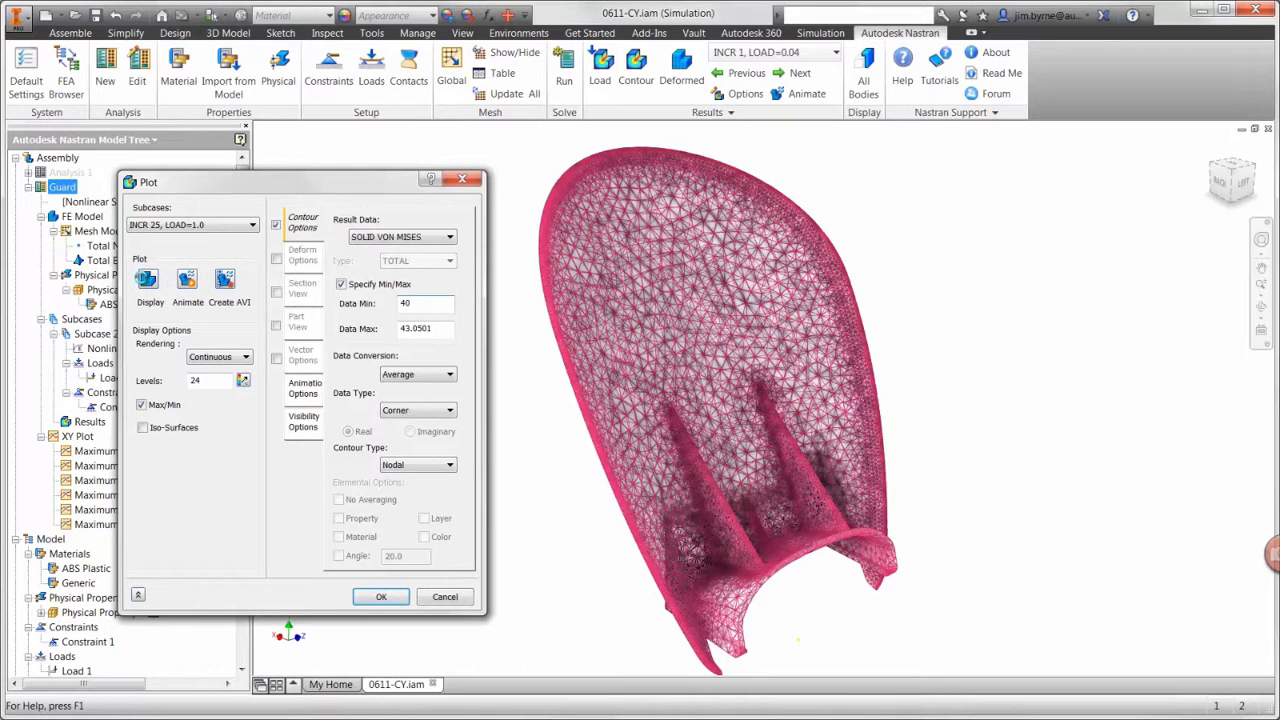
left_click(147, 280)
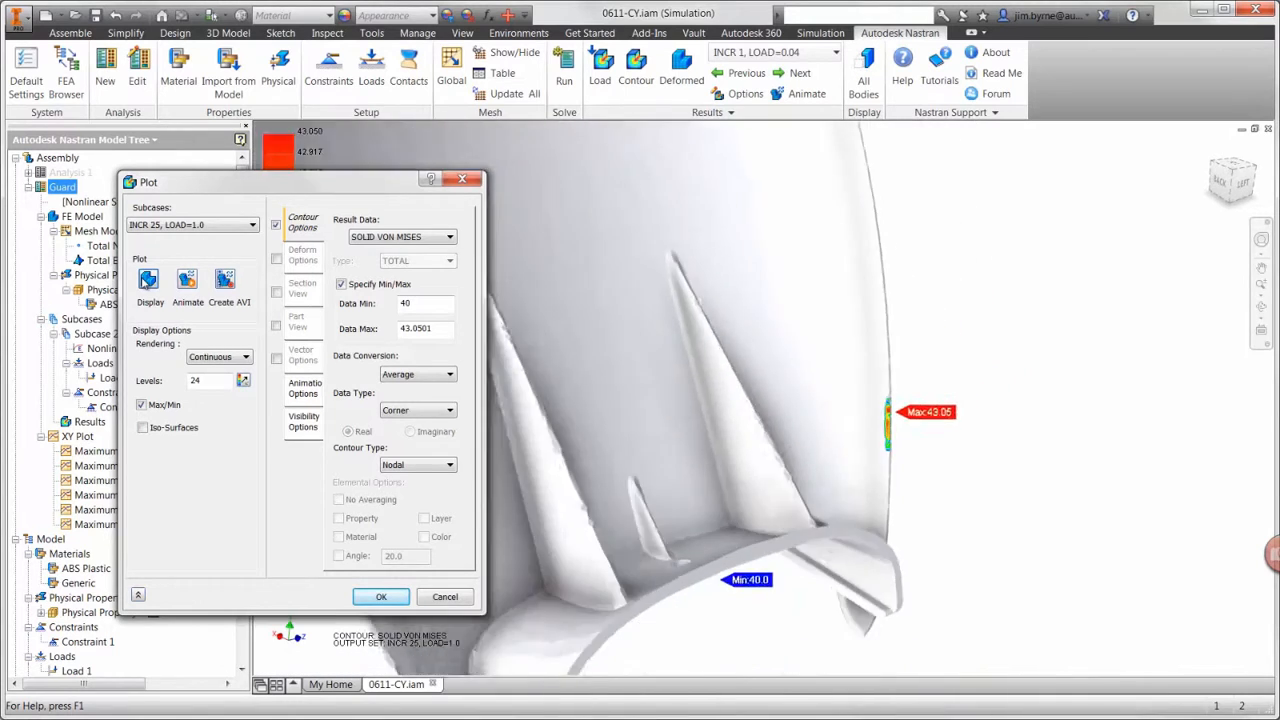
left_click(381, 596)
Step: Switch to the assembly's model browser and open the Guard:1 component as its own part
left_click(66, 72)
scroll(100, 450, "down", 3)
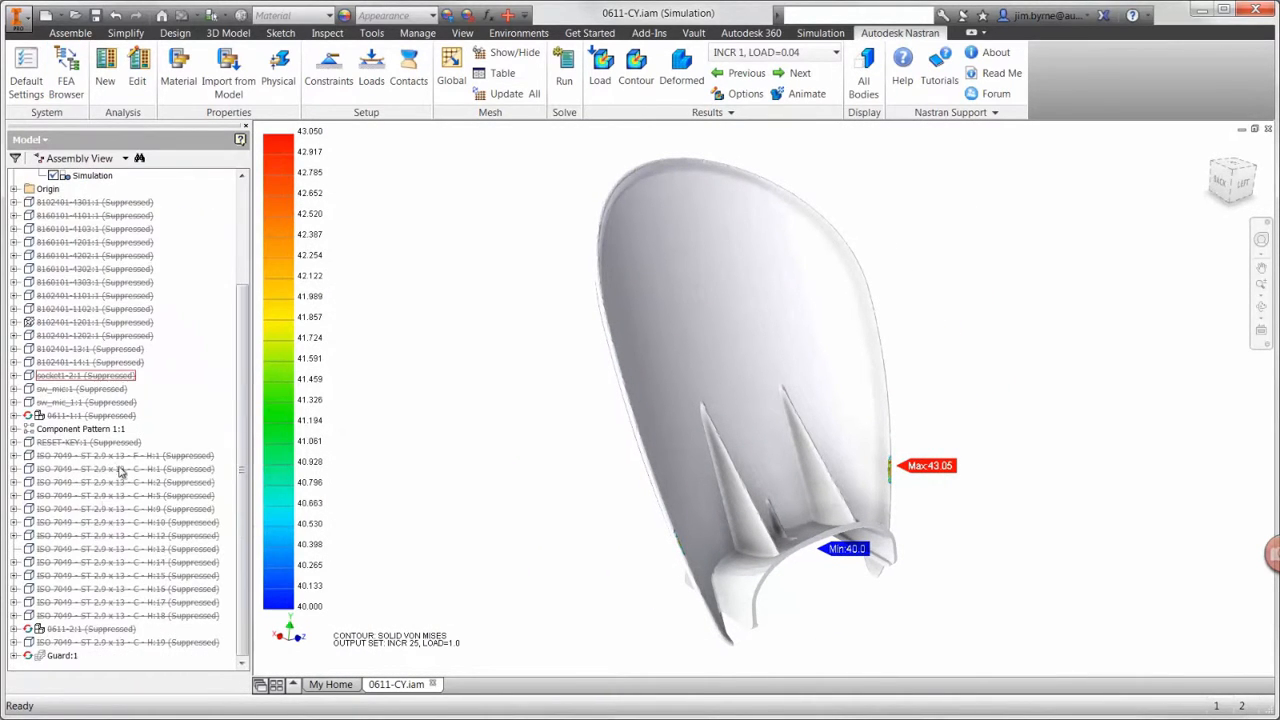
right_click(44, 658)
left_click(75, 415)
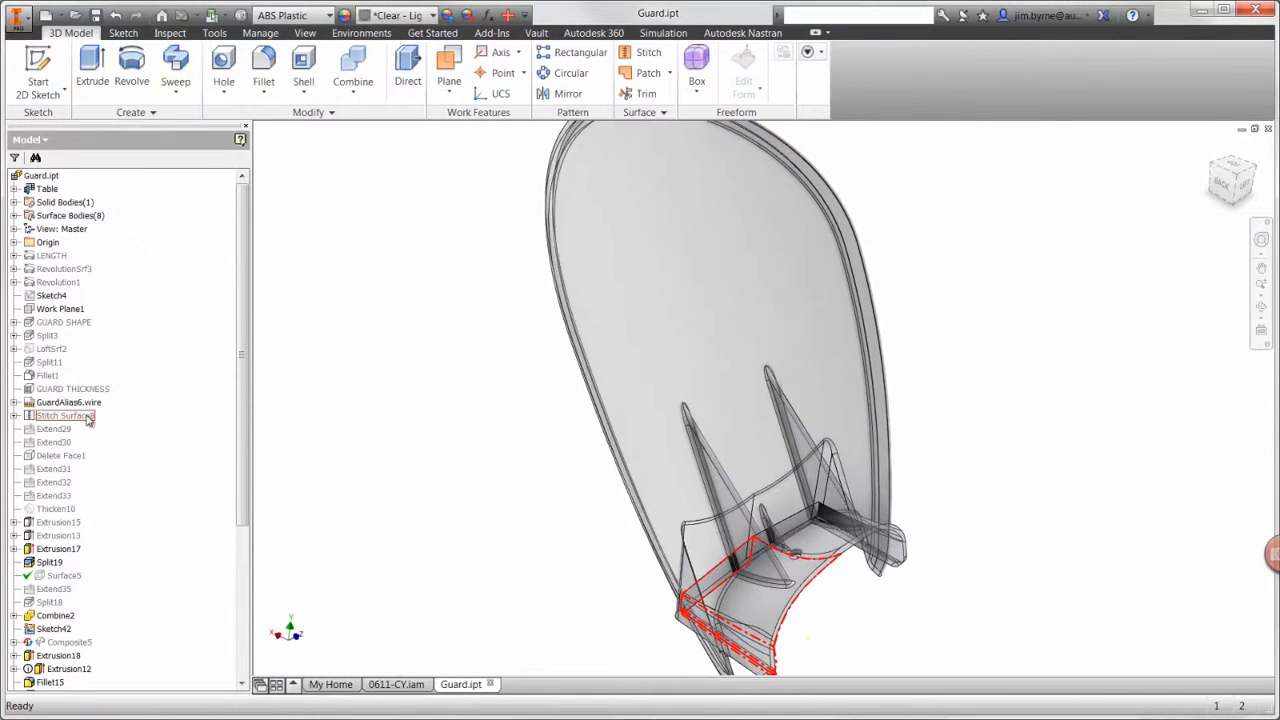
Step: Set the angle in the LARGE RIBS feature's sketch to 50 degrees and finish the sketch
scroll(80, 470, "down", 5)
right_click(62, 522)
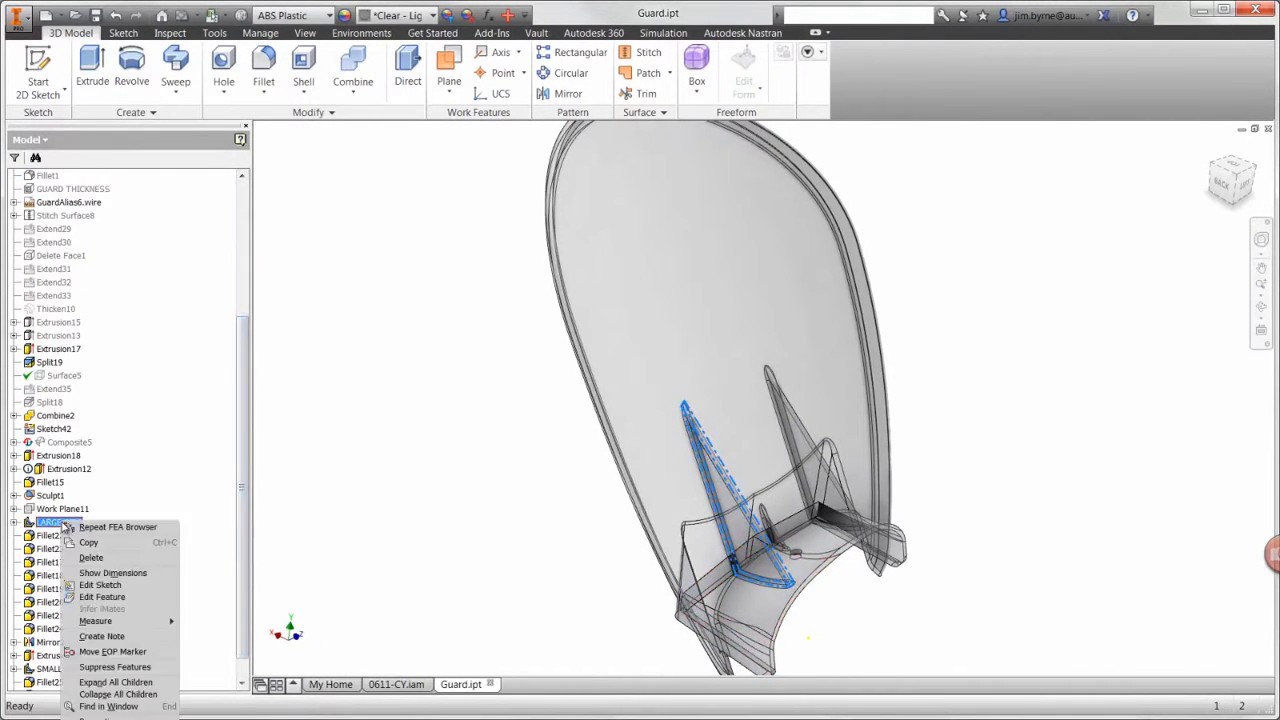
left_click(100, 584)
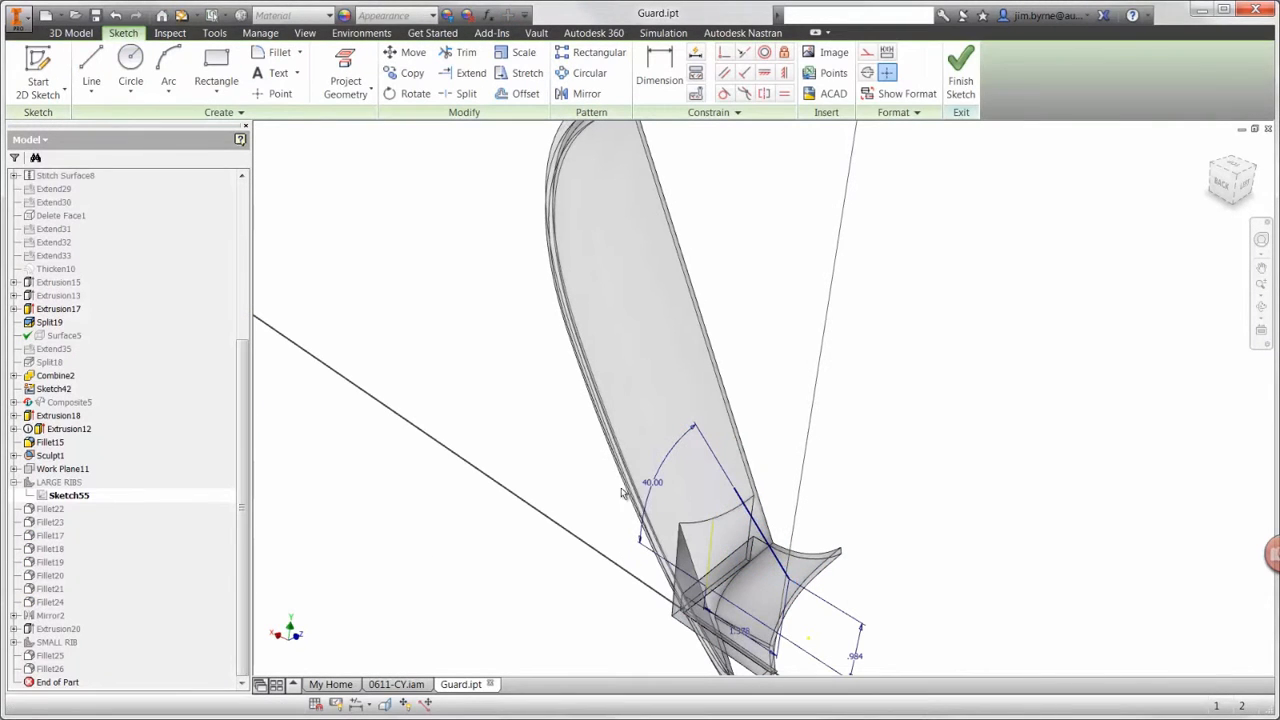
double_click(652, 484)
type("30")
key("Return")
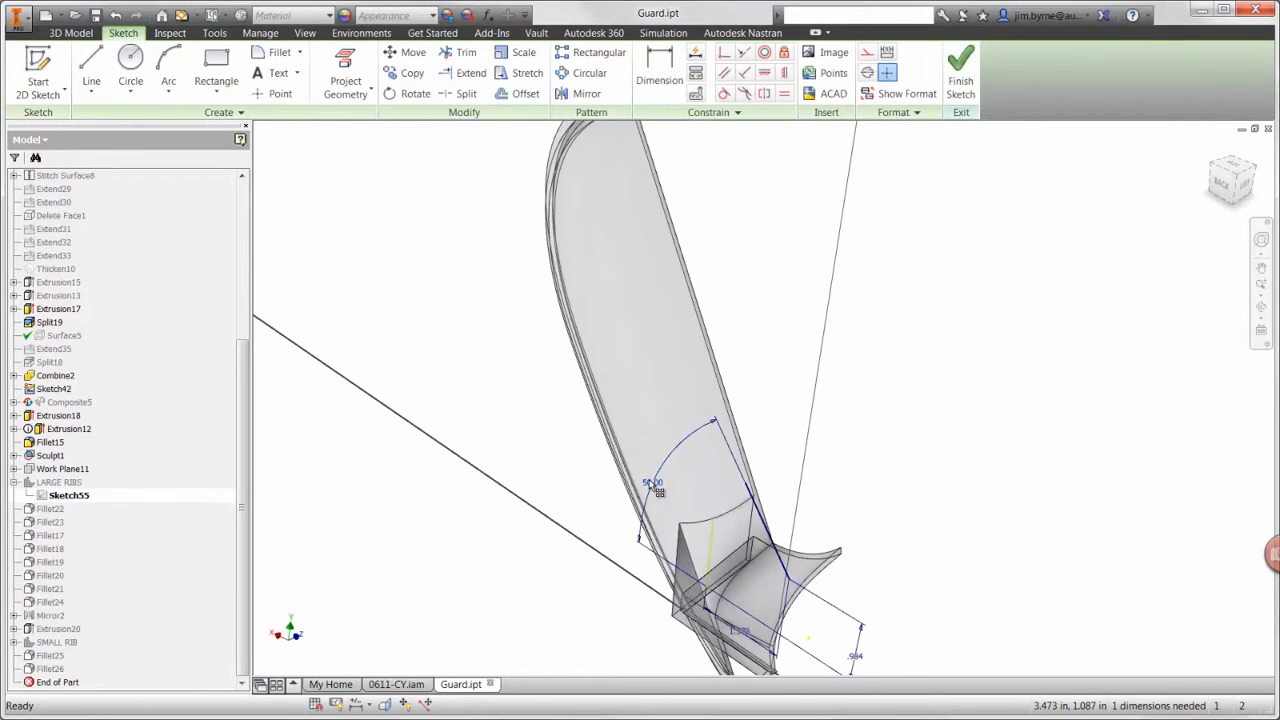
right_click(586, 486)
left_click(583, 530)
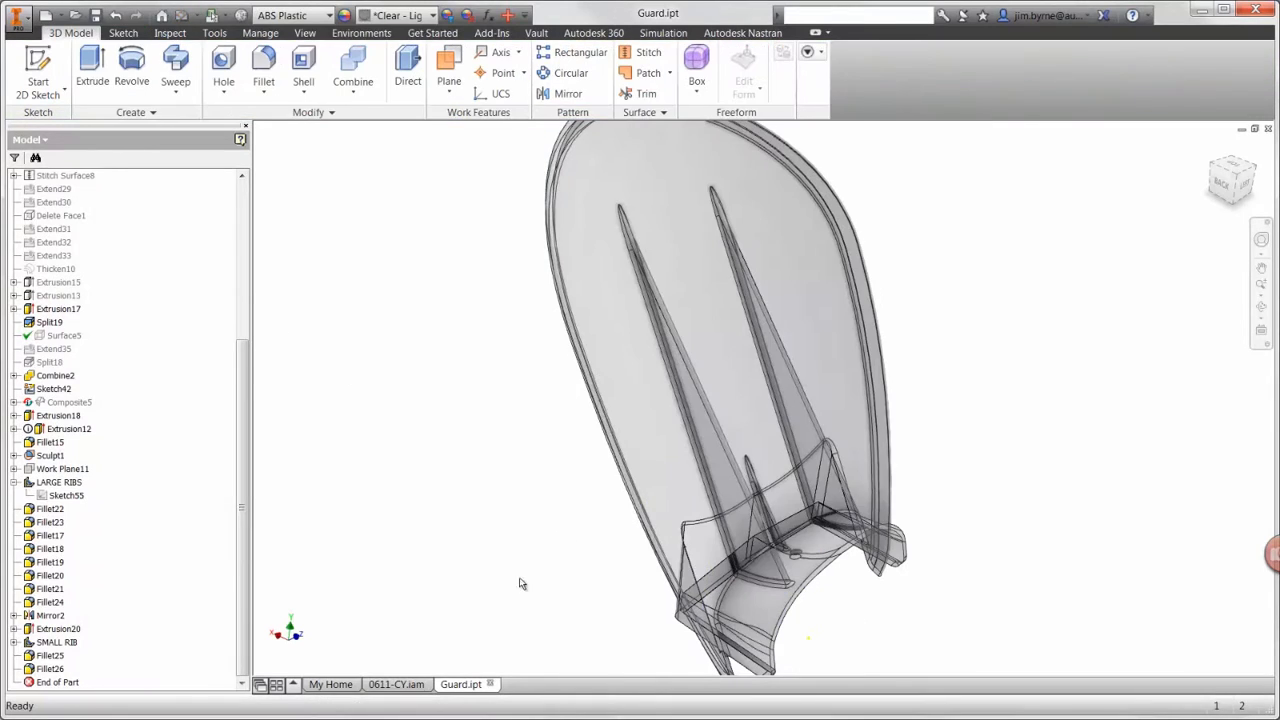
Step: Return to the 0611-CY.iam assembly, update all meshes for the modified guard, and rerun the nonlinear analysis to completion
left_click(421, 684)
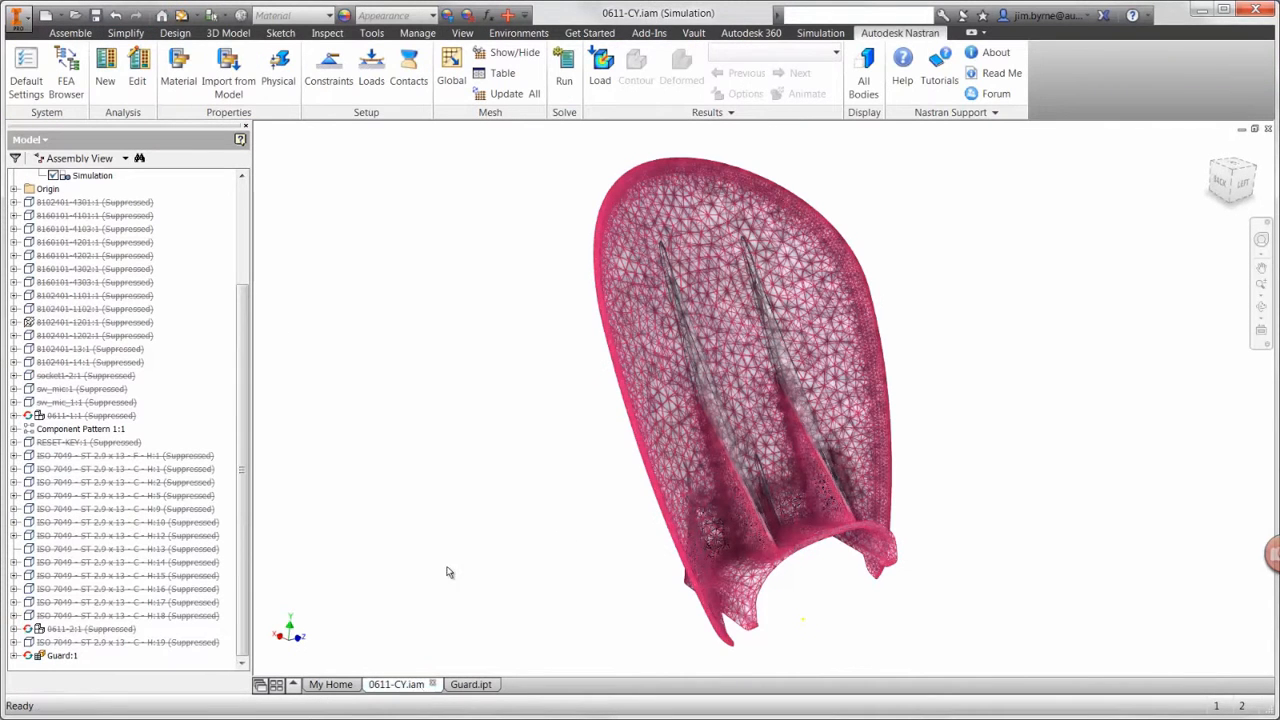
left_click(506, 93)
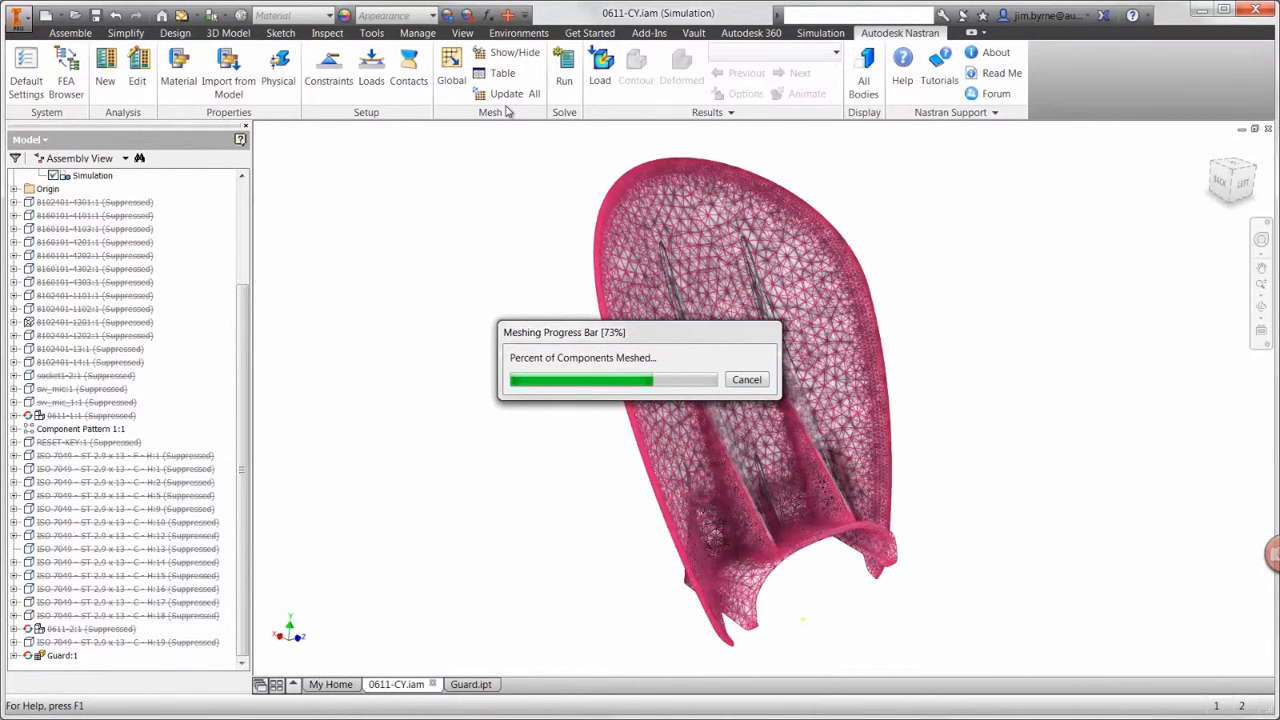
left_click(564, 80)
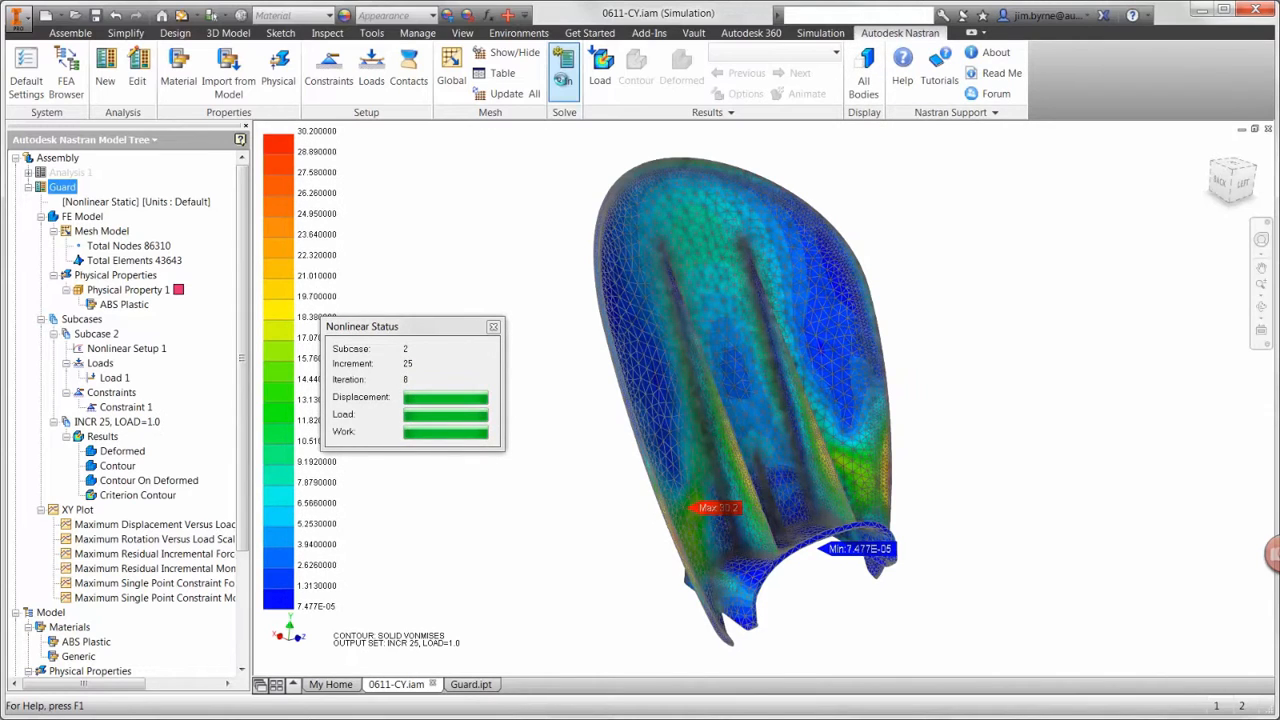
left_click(691, 403)
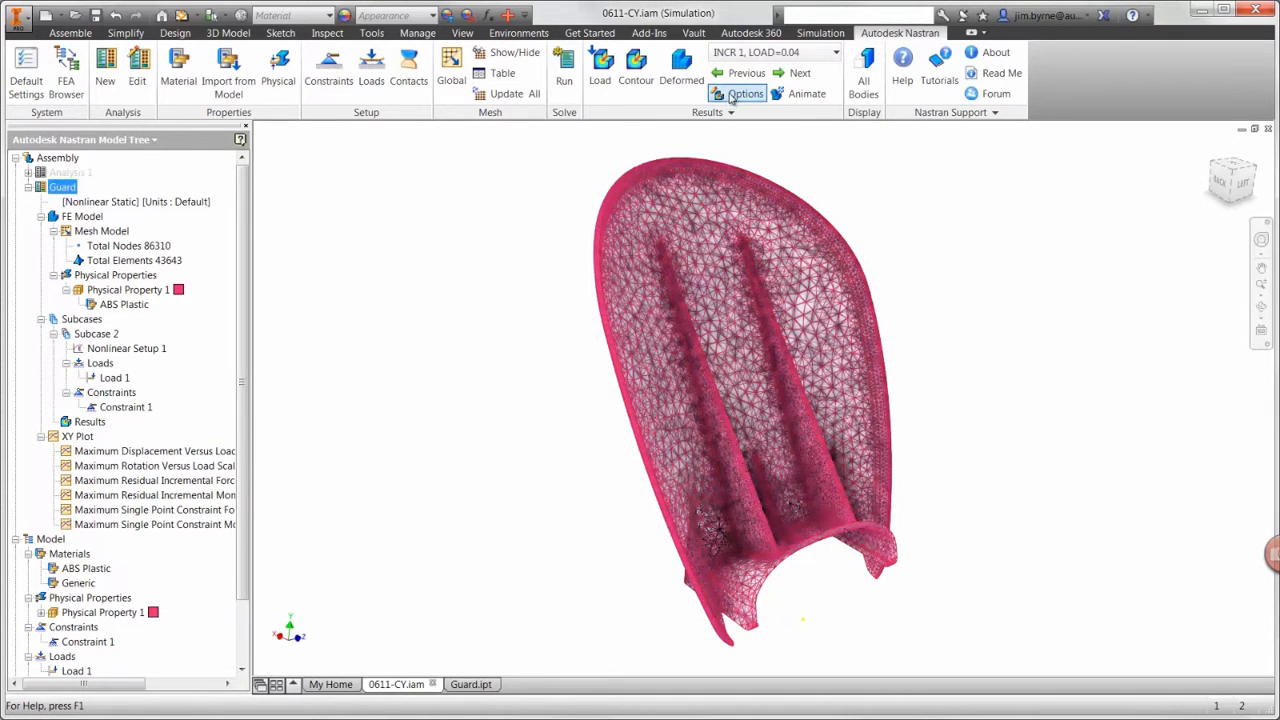
Step: Display the SOLID VON MISES contour for INCR 25, LOAD=1.0 with all visibility options hidden and Max/Min markers off, and accept the plot settings
left_click(740, 94)
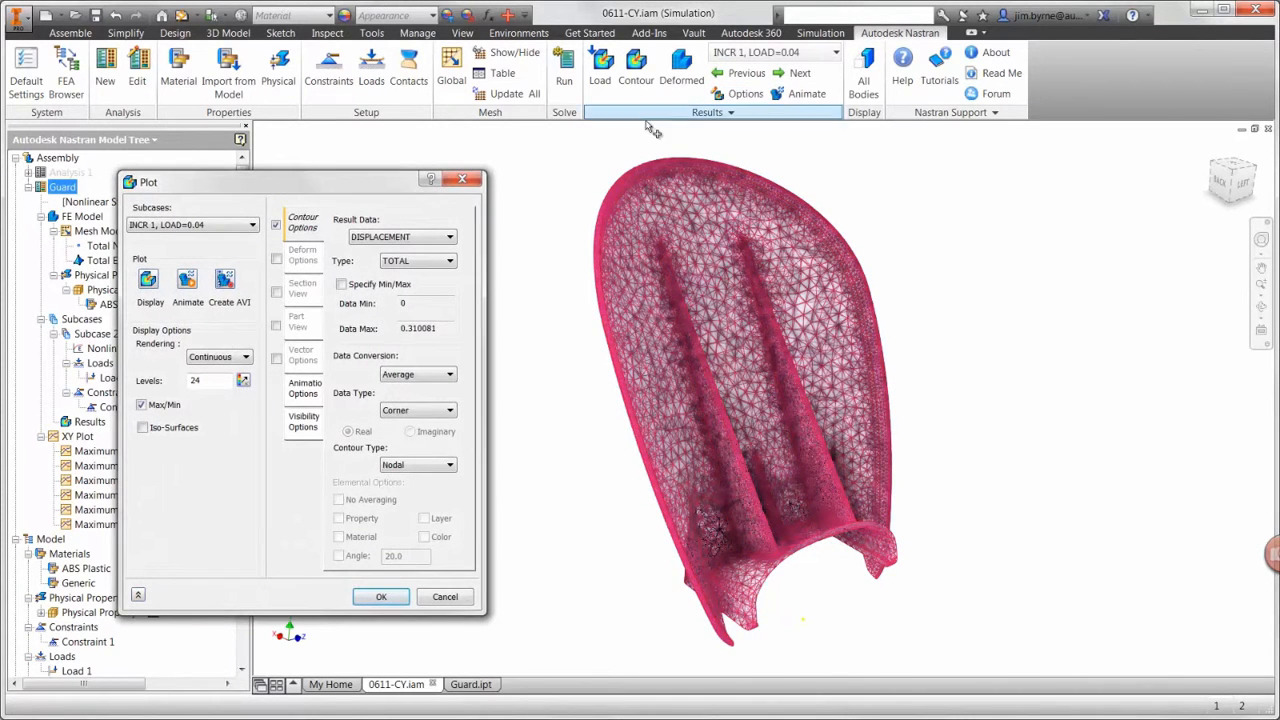
left_click(425, 237)
left_click(400, 505)
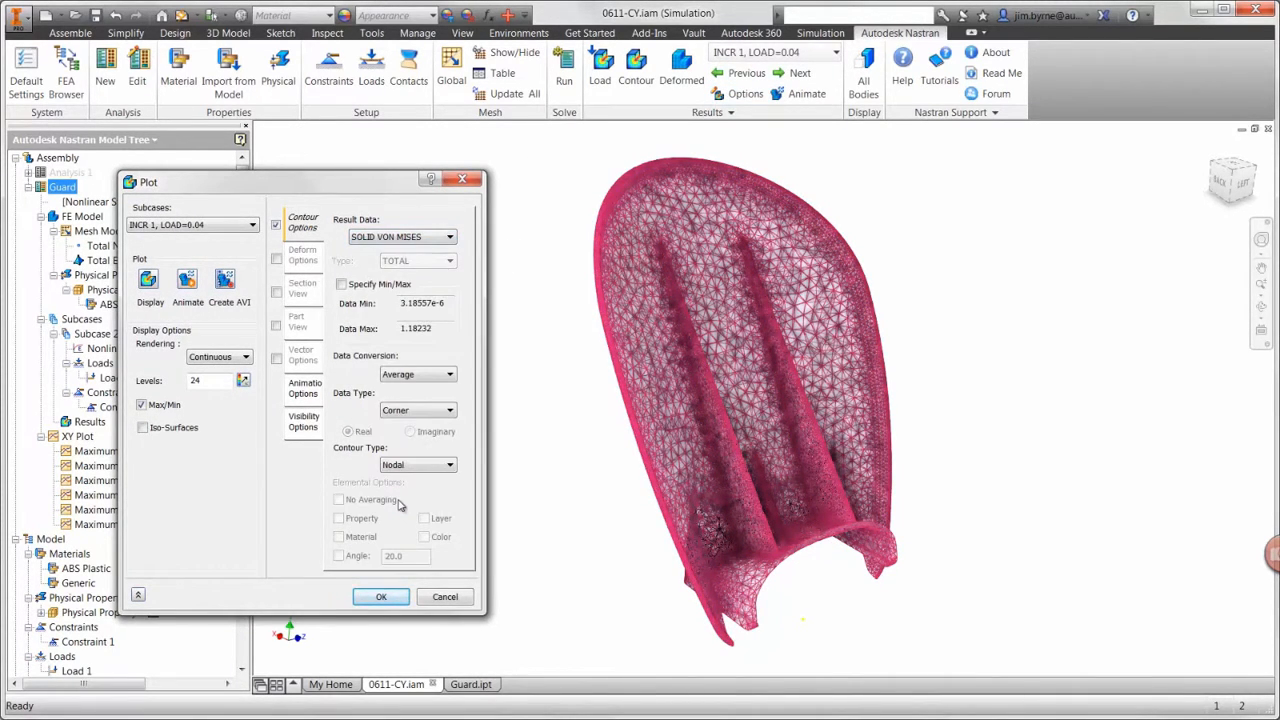
left_click(320, 432)
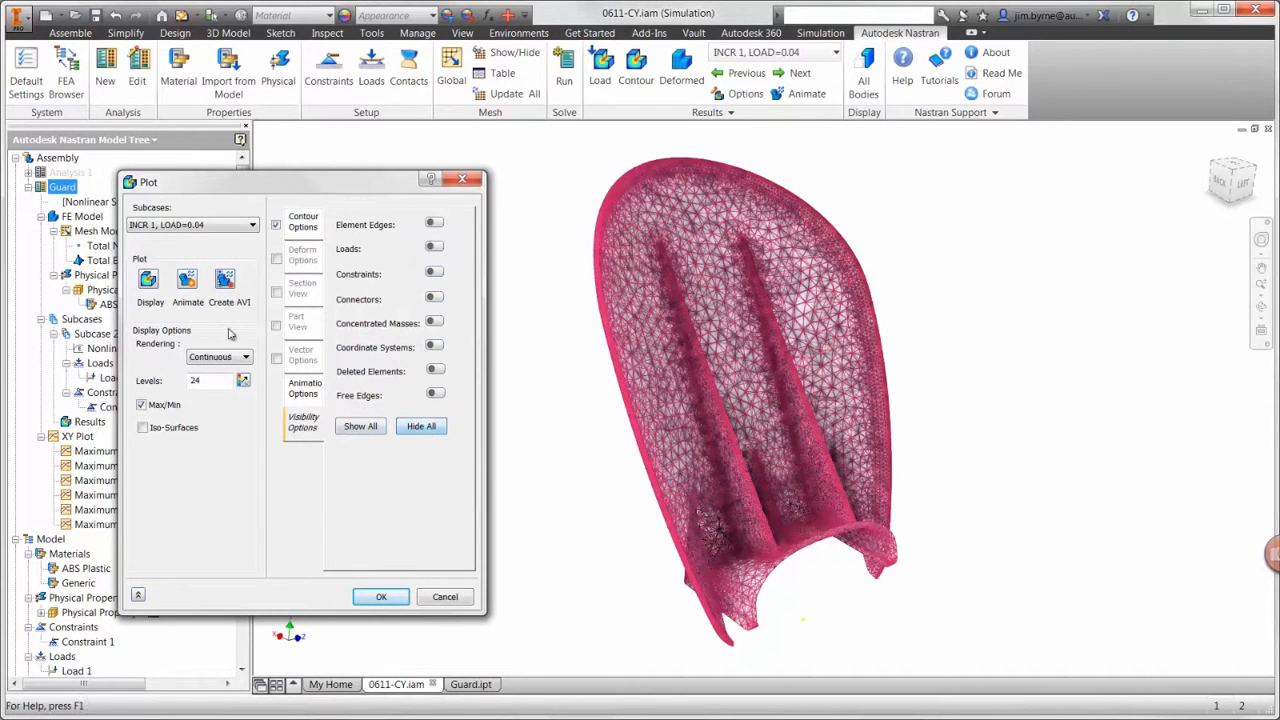
left_click(150, 280)
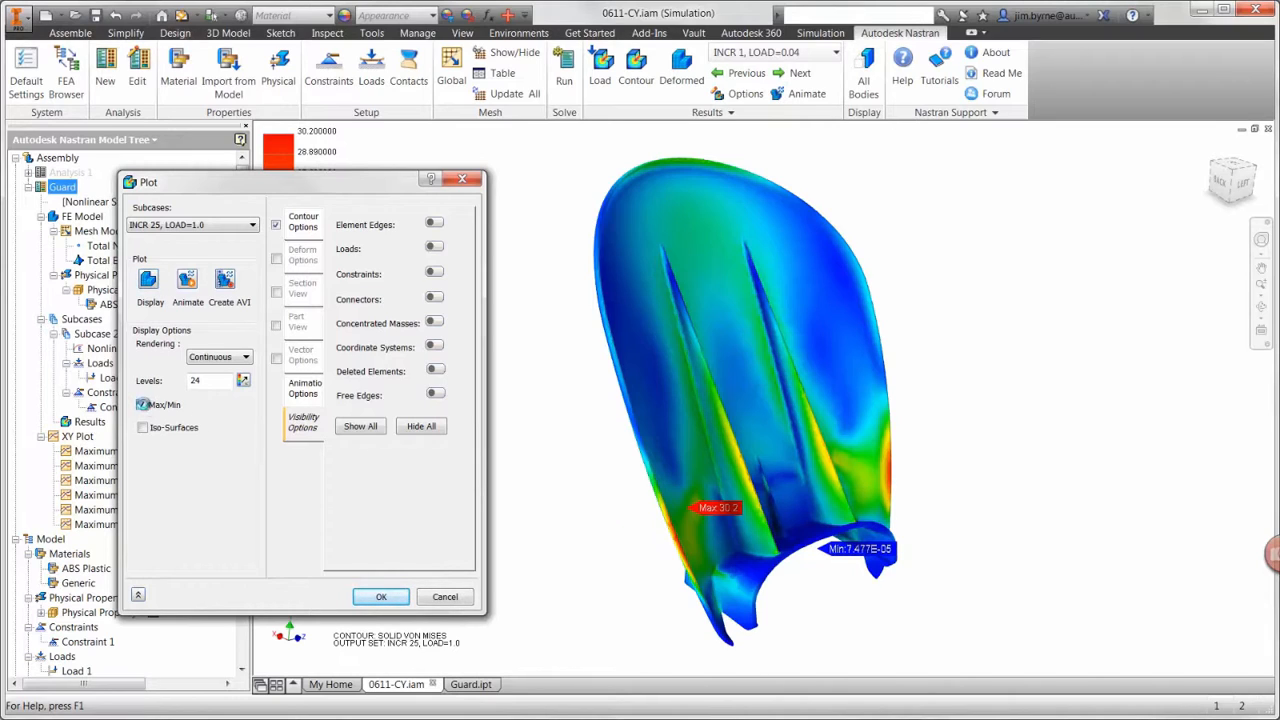
left_click(142, 405)
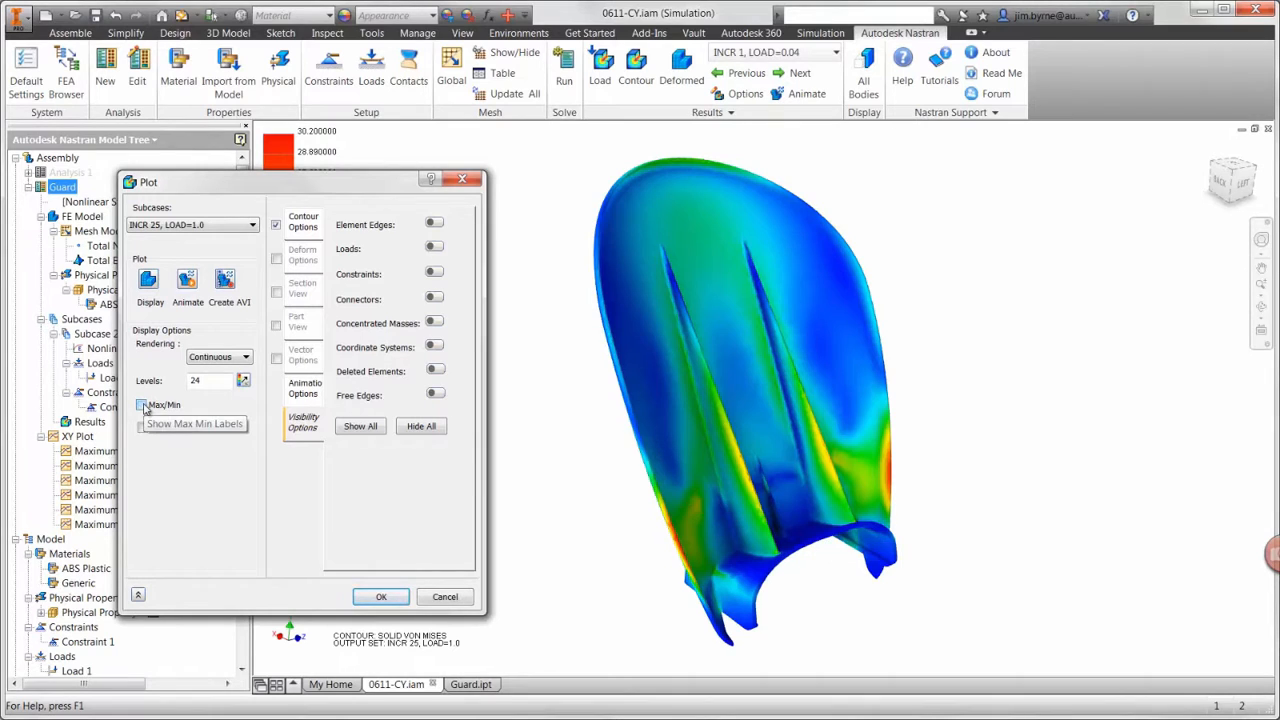
left_click(368, 597)
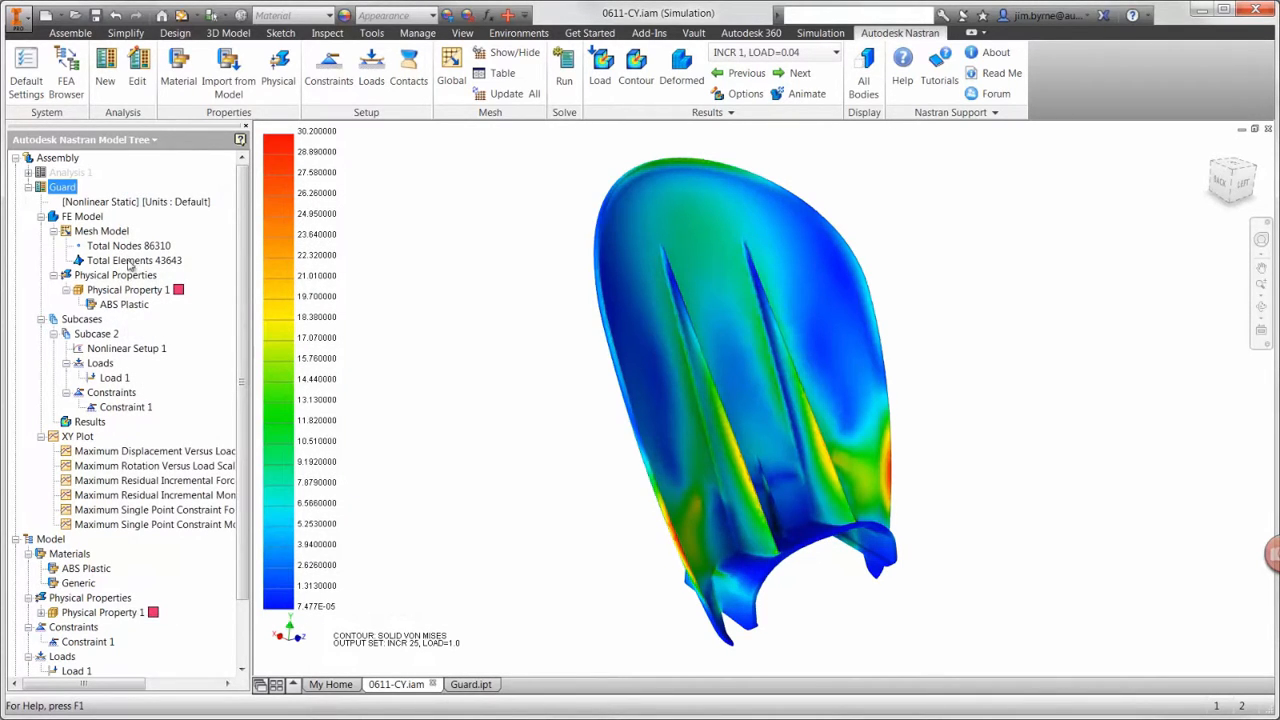
Step: Switch to the assembly's model browser and activate the Master level of detail representation
left_click(76, 94)
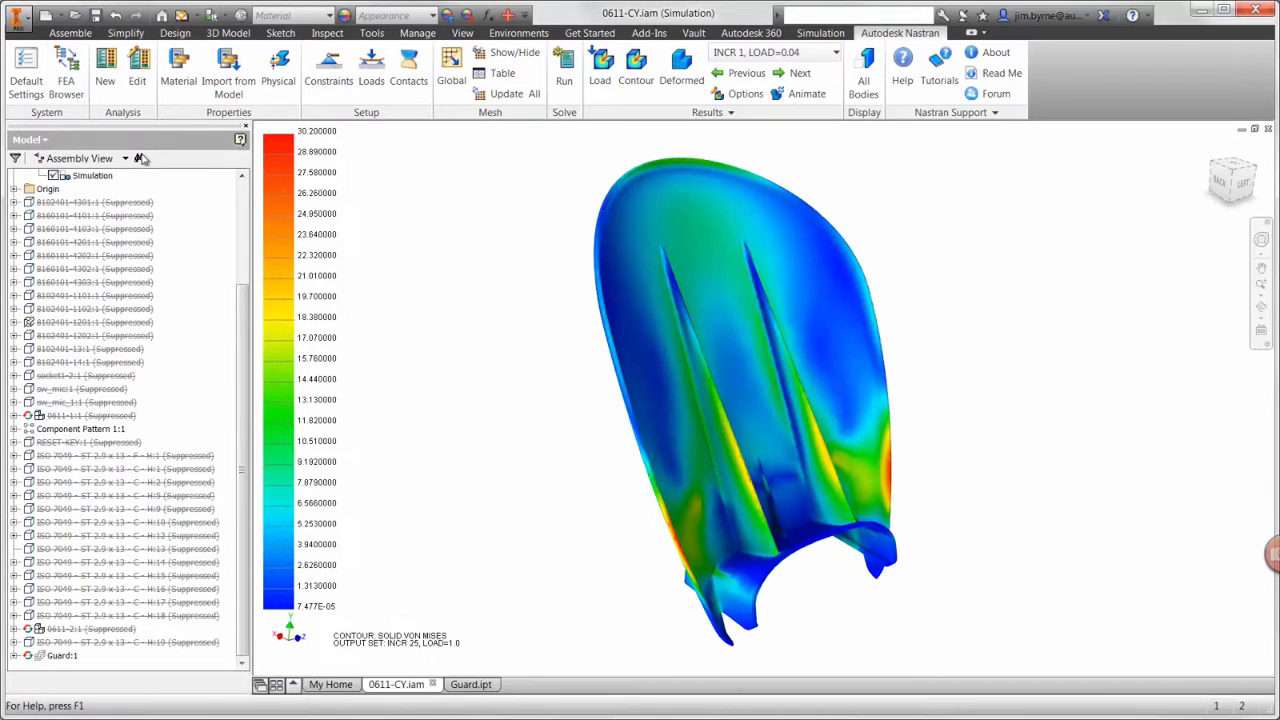
left_click(241, 228)
double_click(76, 256)
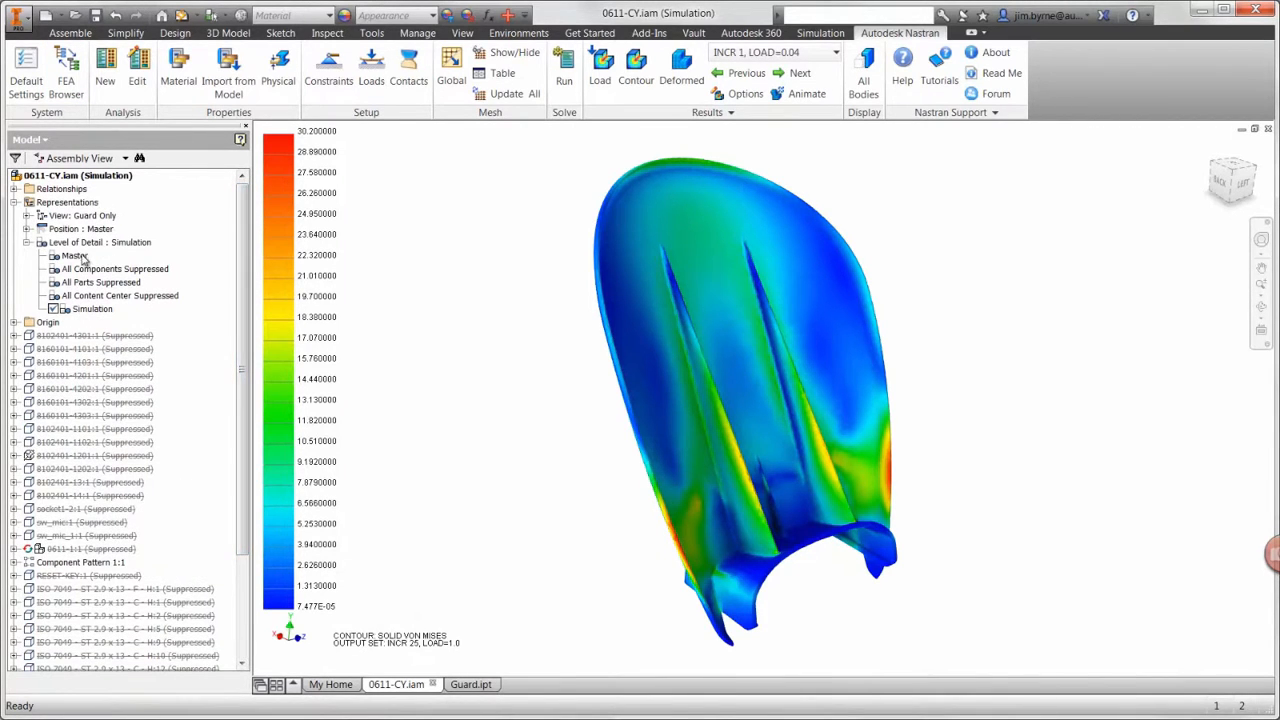